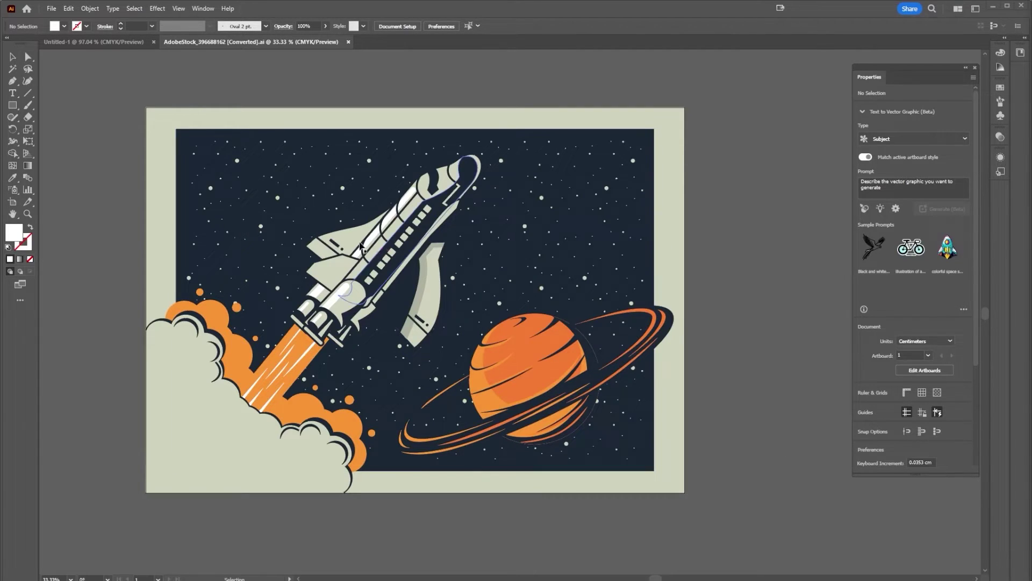
# - Select the entire space shuttle and planet illustration and bring up its Generative Recolor options
pyautogui.click(16, 56)
pyautogui.moveTo(126, 95); pyautogui.dragTo(753, 520)
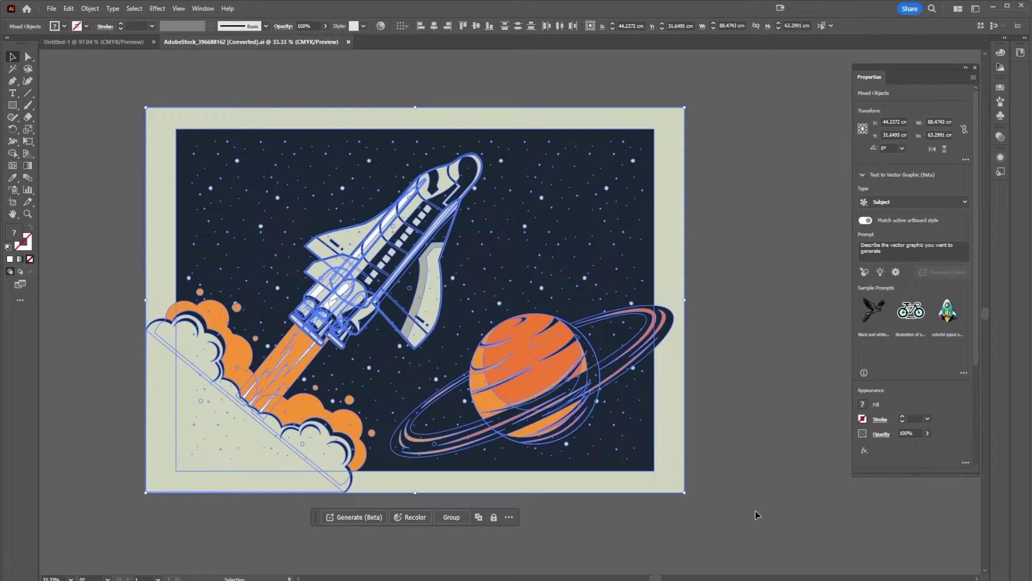
pyautogui.click(406, 517)
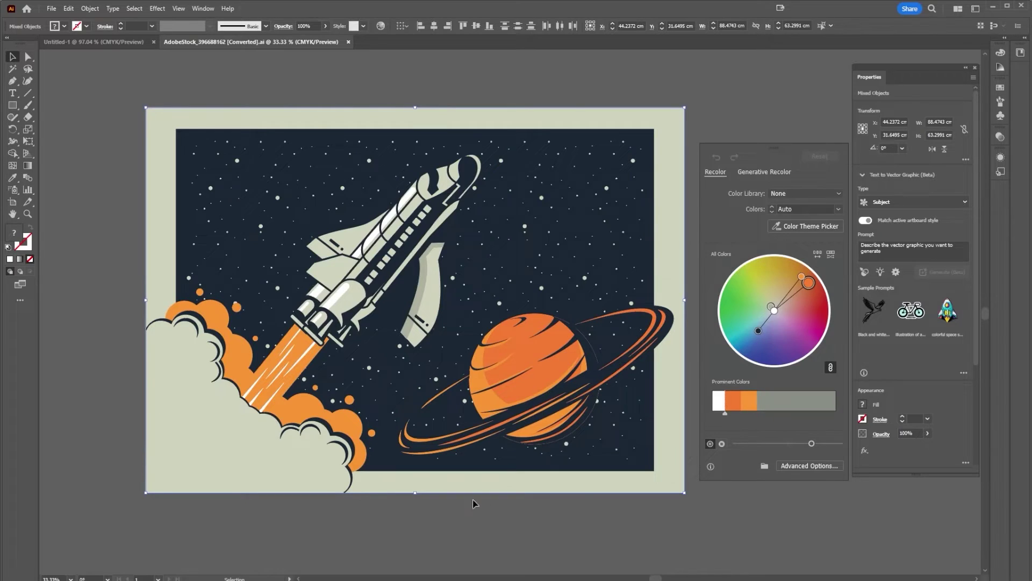
pyautogui.click(769, 175)
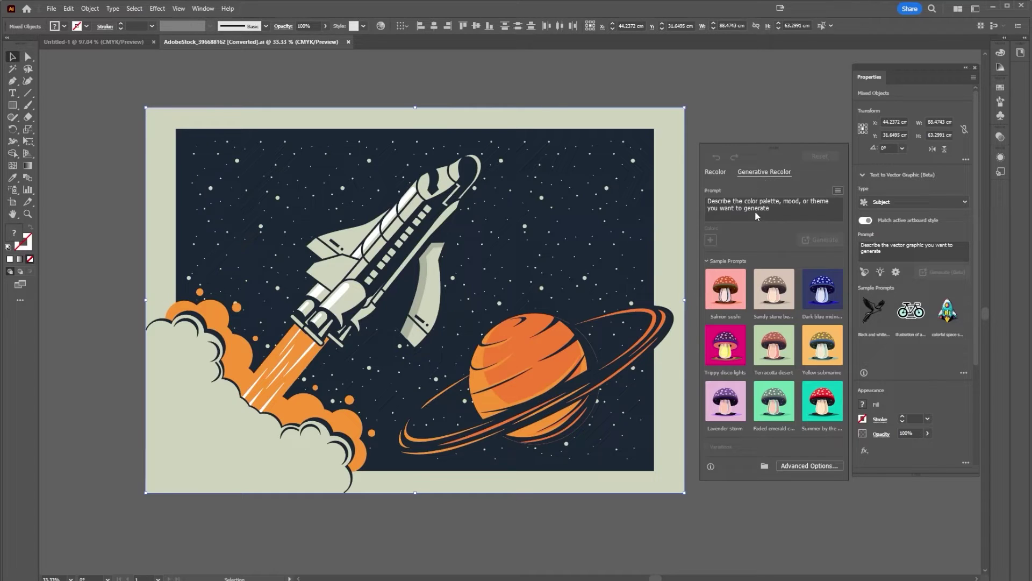
# - Generate recolor variations of the artwork from the prompt "bright and colorful image with blues and oranges"
pyautogui.click(774, 206)
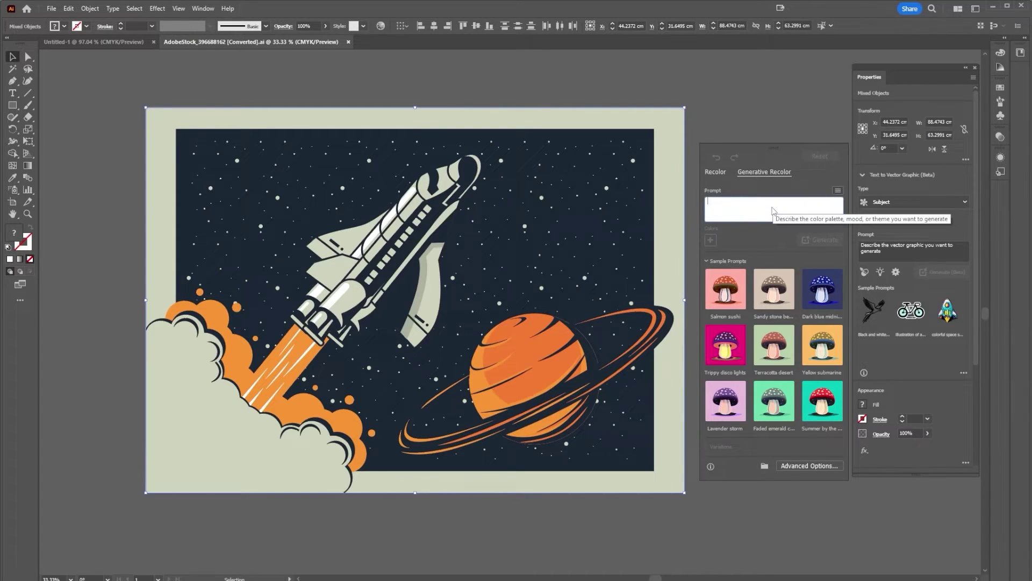
pyautogui.write('bright and colorful image wi')
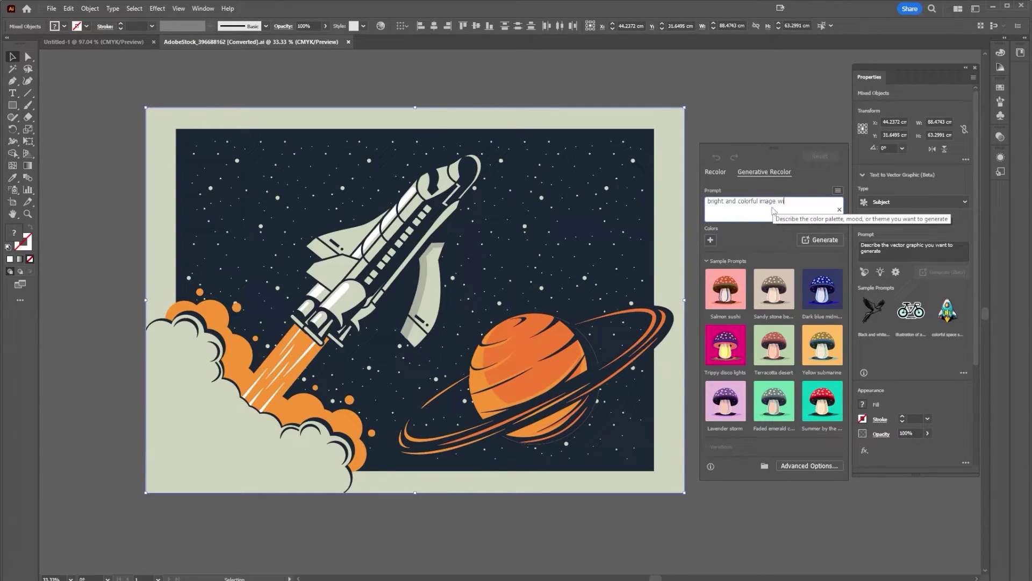
pyautogui.write('th blues and oranges')
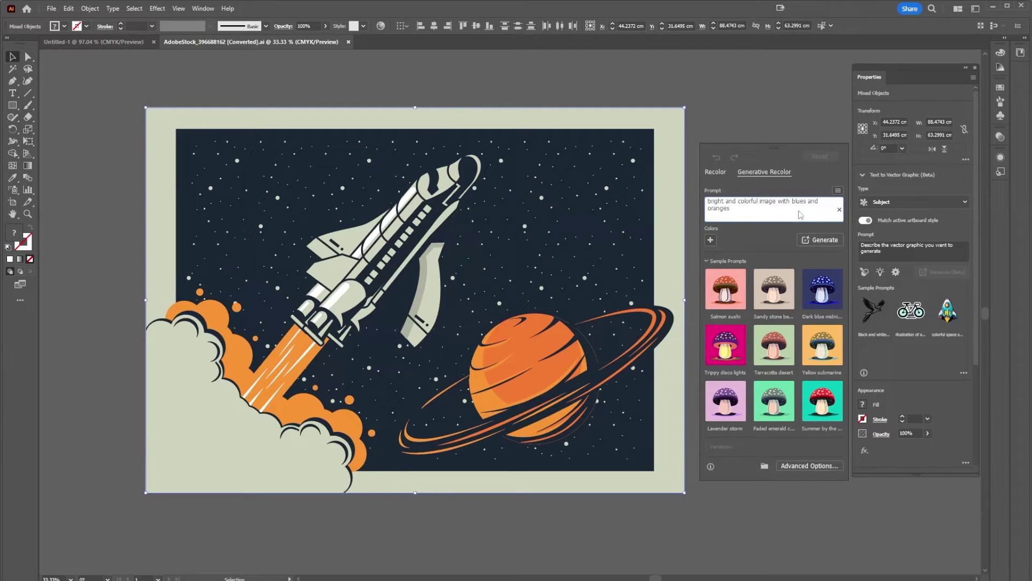
pyautogui.click(818, 242)
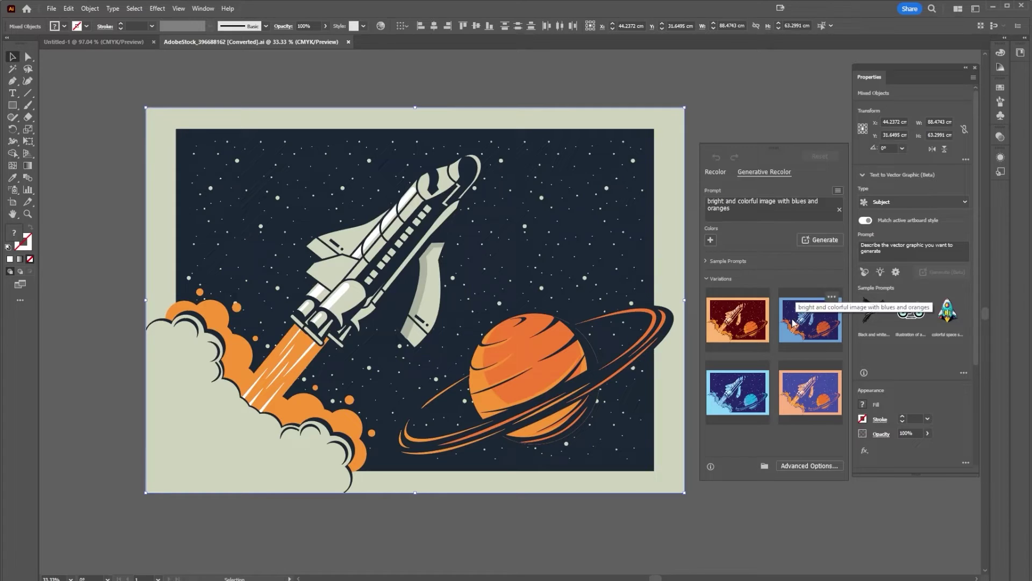
# - Try each of the four generated color variations on the artwork and generate another set from the same prompt
pyautogui.click(808, 315)
pyautogui.click(745, 326)
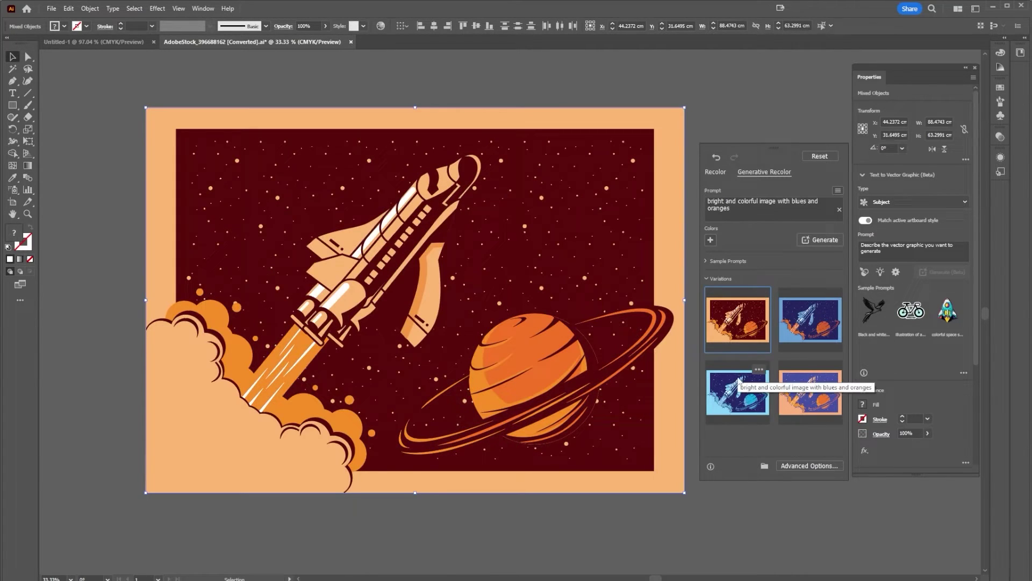
pyautogui.click(746, 388)
pyautogui.click(805, 396)
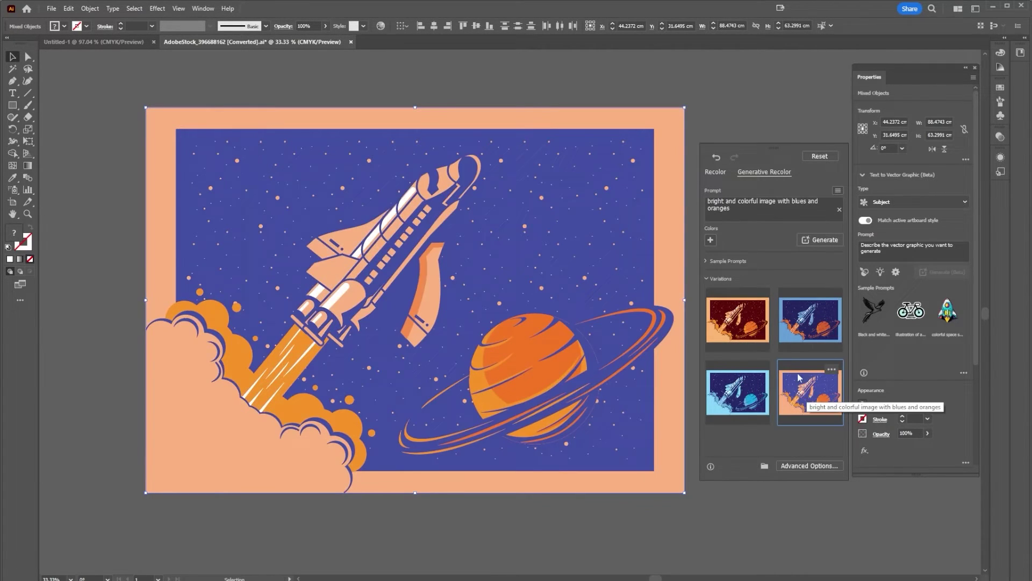
pyautogui.click(797, 345)
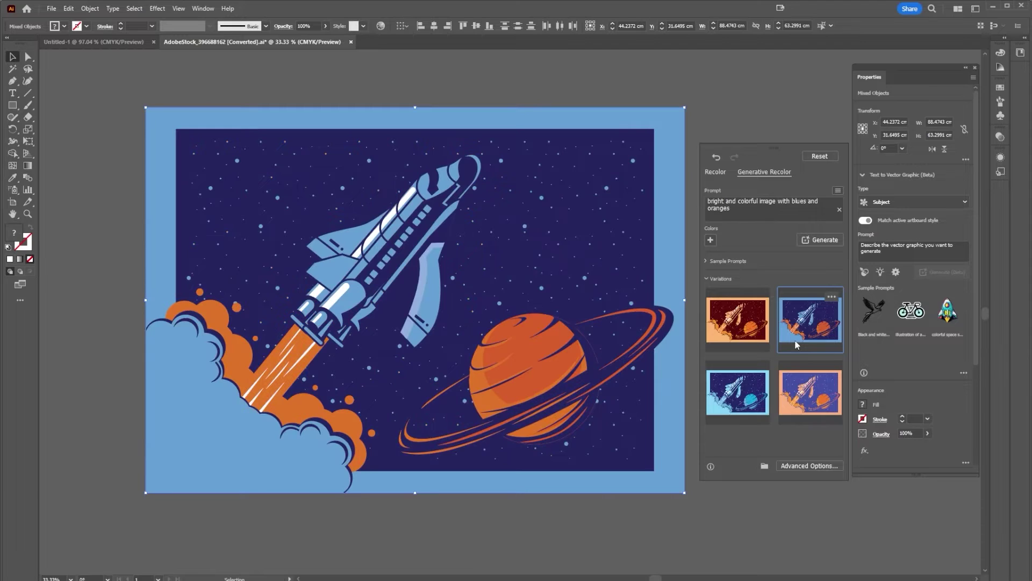
pyautogui.click(821, 240)
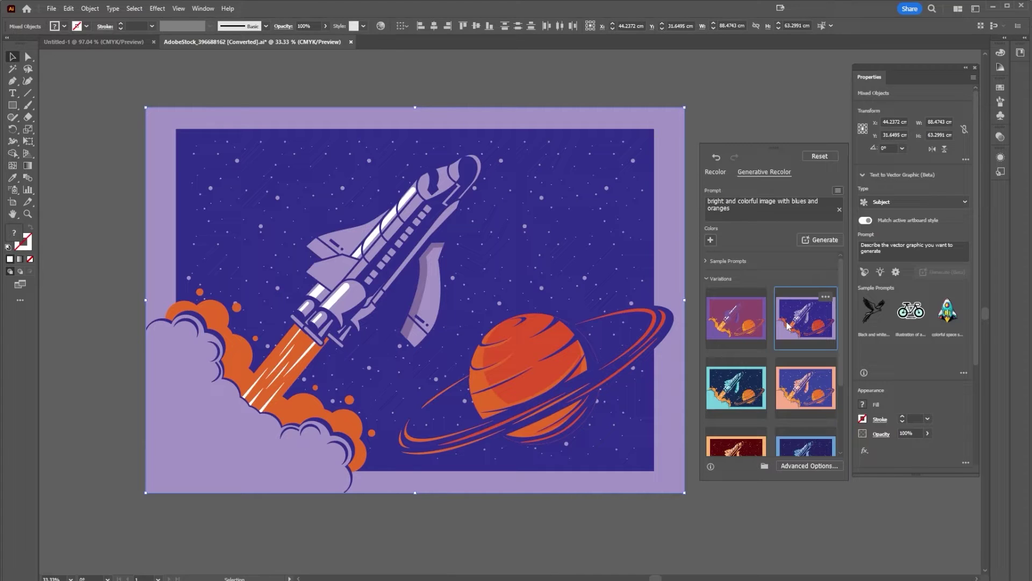
# - Switch to the blank Untitled-1 document and draw a rectangle about 602 by 772 pt covering nearly the whole artboard
pyautogui.hotkey('ctrl', 'Tab')
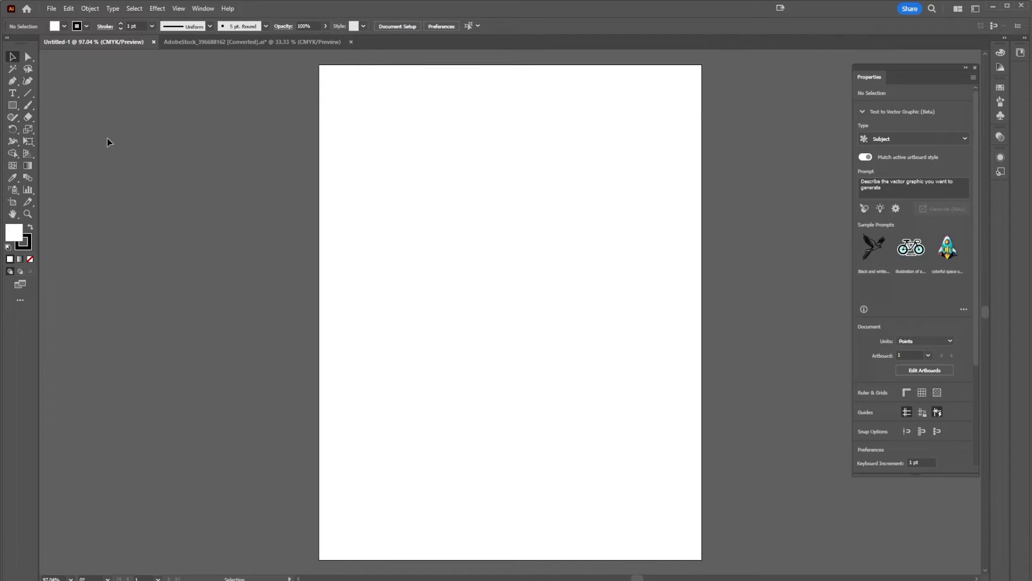
pyautogui.click(12, 105)
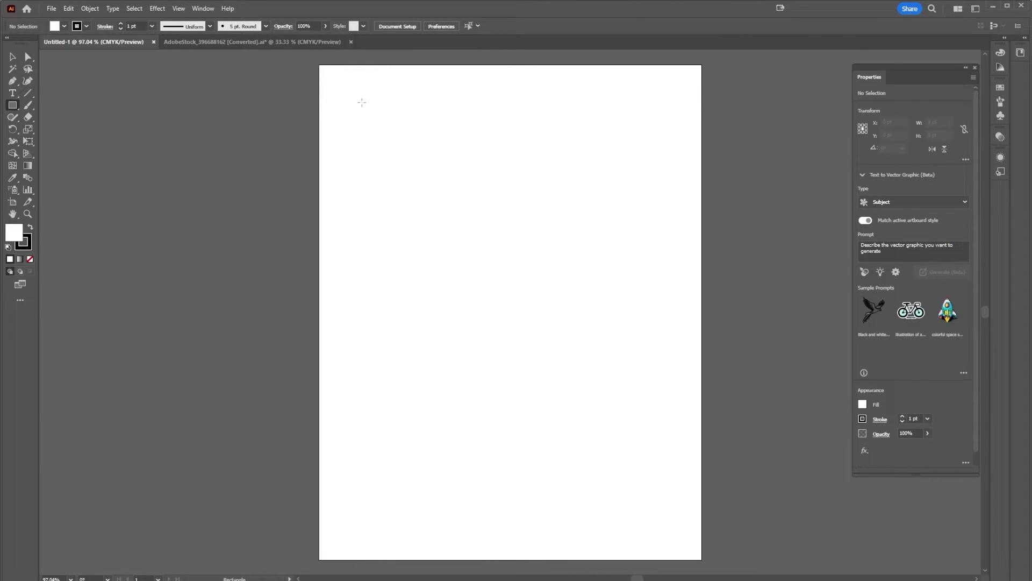
pyautogui.moveTo(324, 70); pyautogui.dragTo(700, 553)
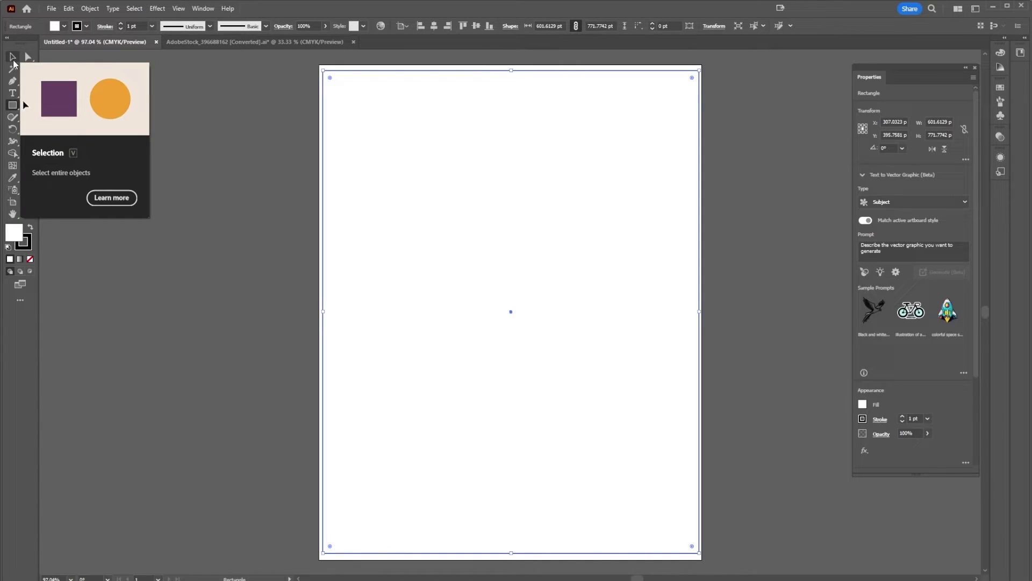
pyautogui.click(13, 59)
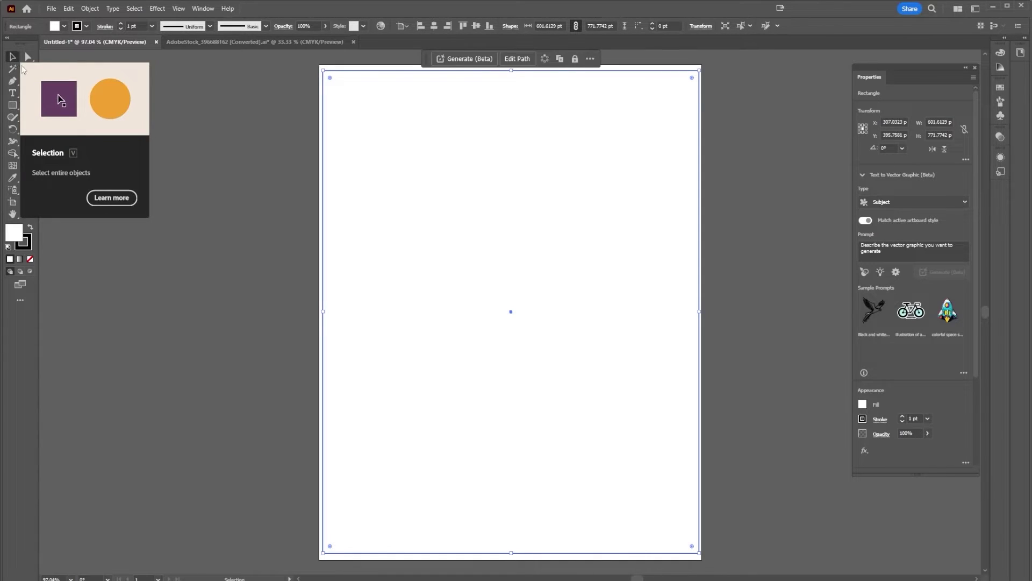
# - Generate a Subject-type vector graphic inside the rectangle from the prompt "flying toaster"
pyautogui.click(475, 67)
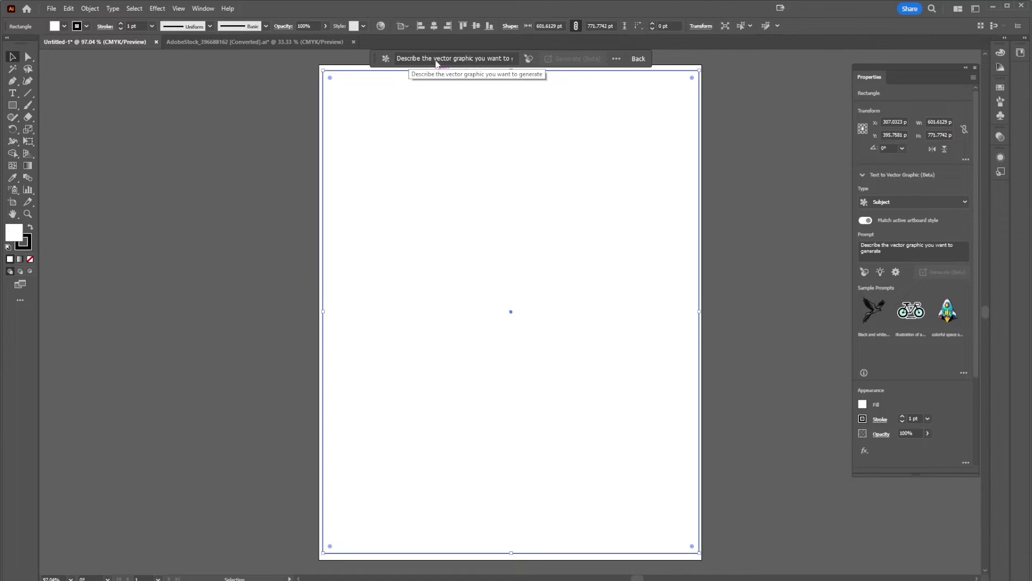
pyautogui.click(386, 59)
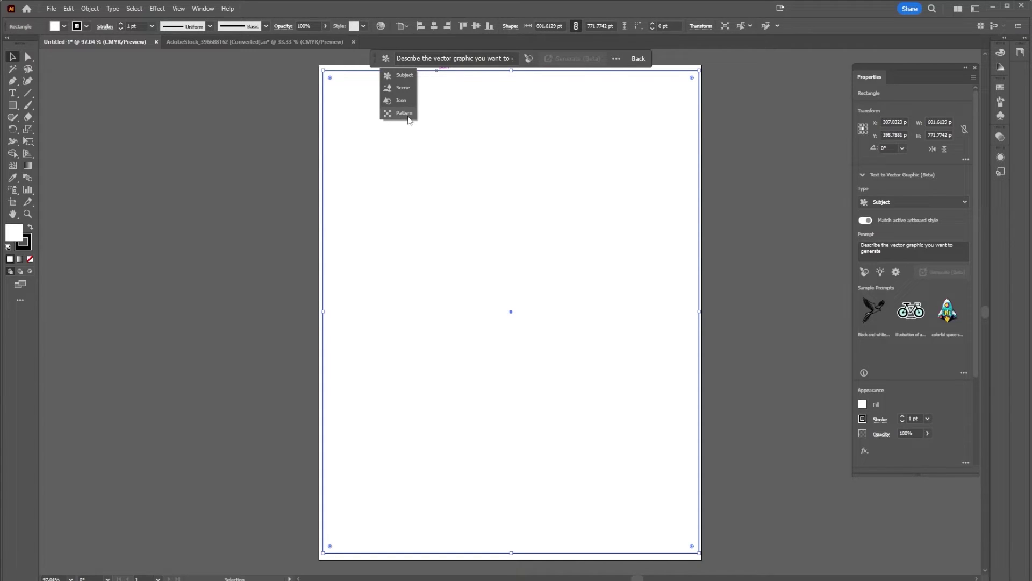
pyautogui.click(411, 80)
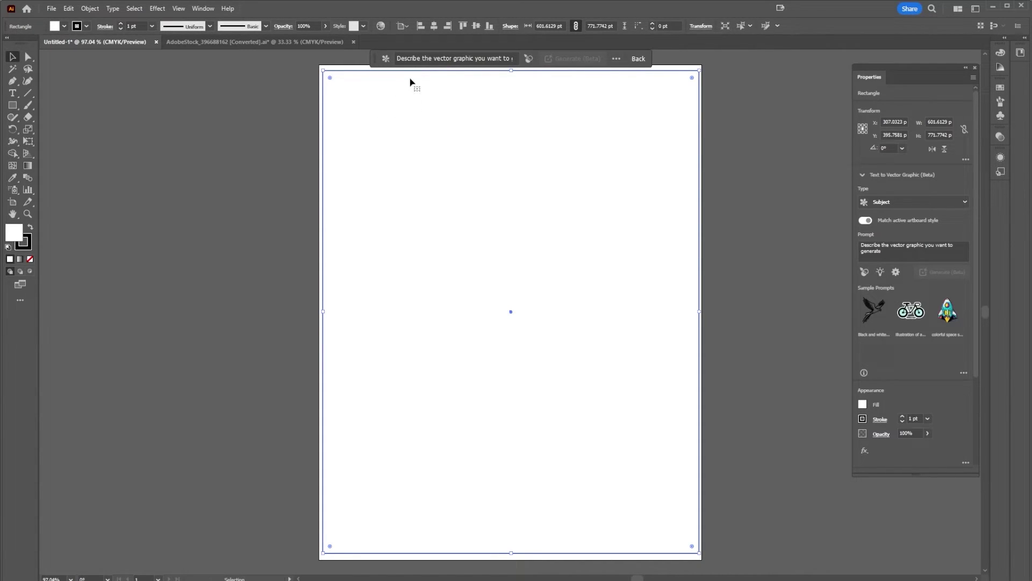
pyautogui.click(447, 61)
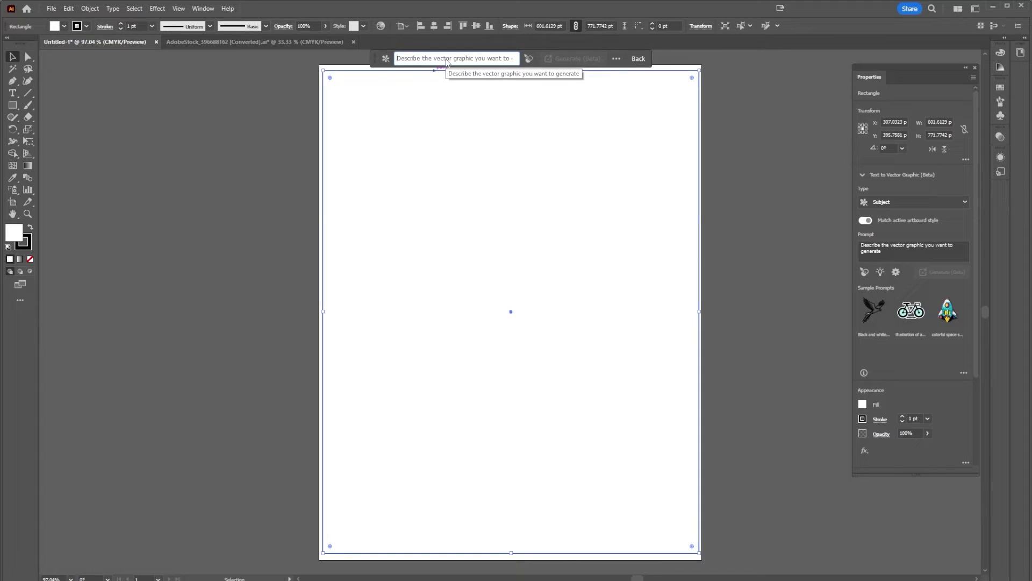
pyautogui.write('flying toast')
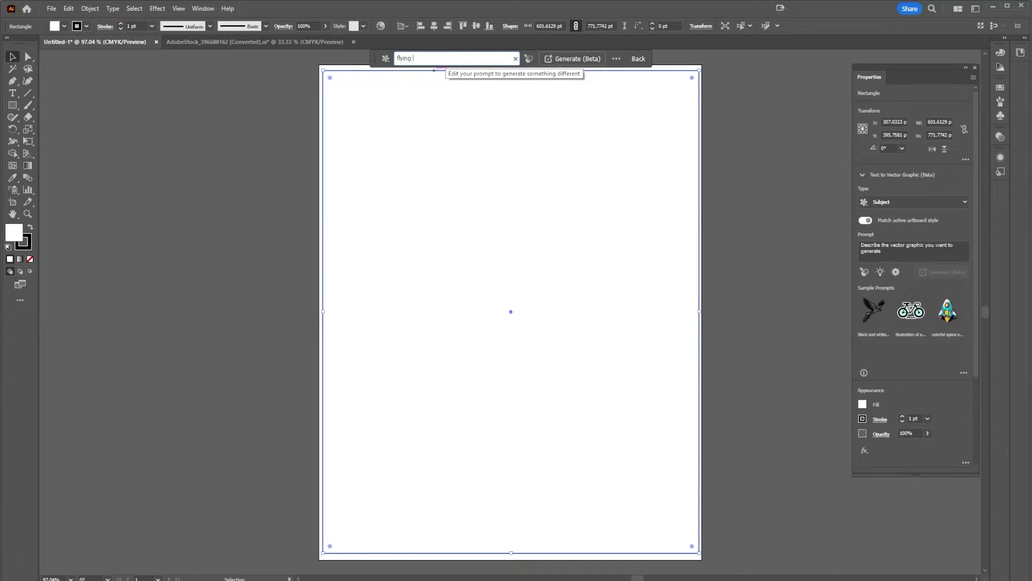
pyautogui.write('er')
pyautogui.click(573, 58)
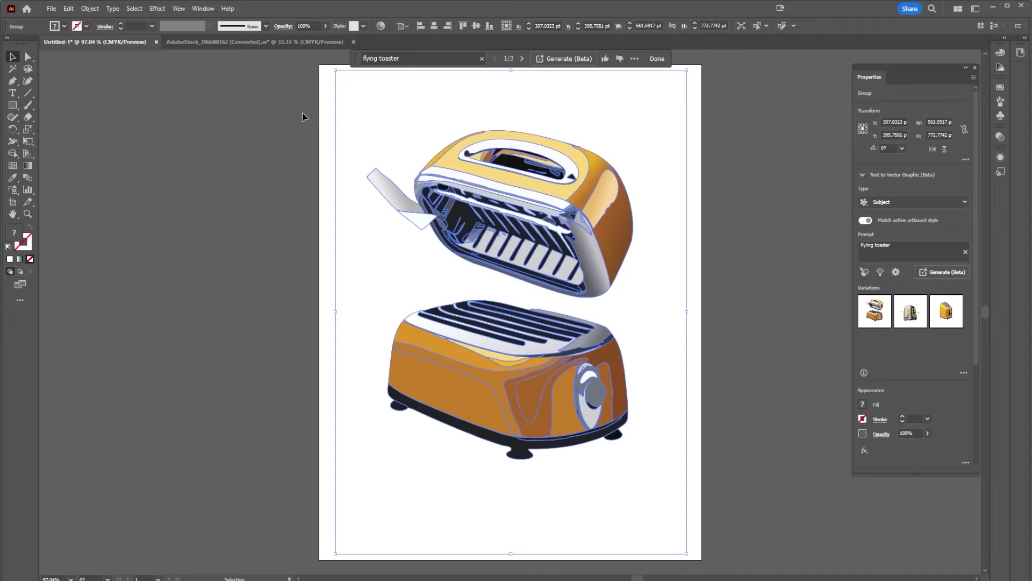
# - Preview the second and third "flying toaster" variations on the artboard
pyautogui.click(202, 9)
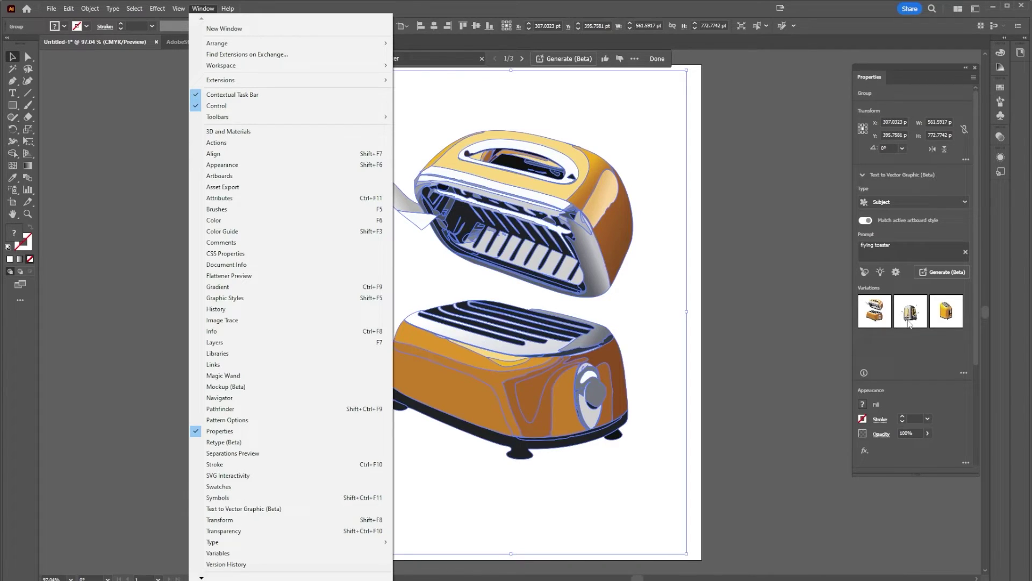
pyautogui.click(910, 322)
pyautogui.click(949, 322)
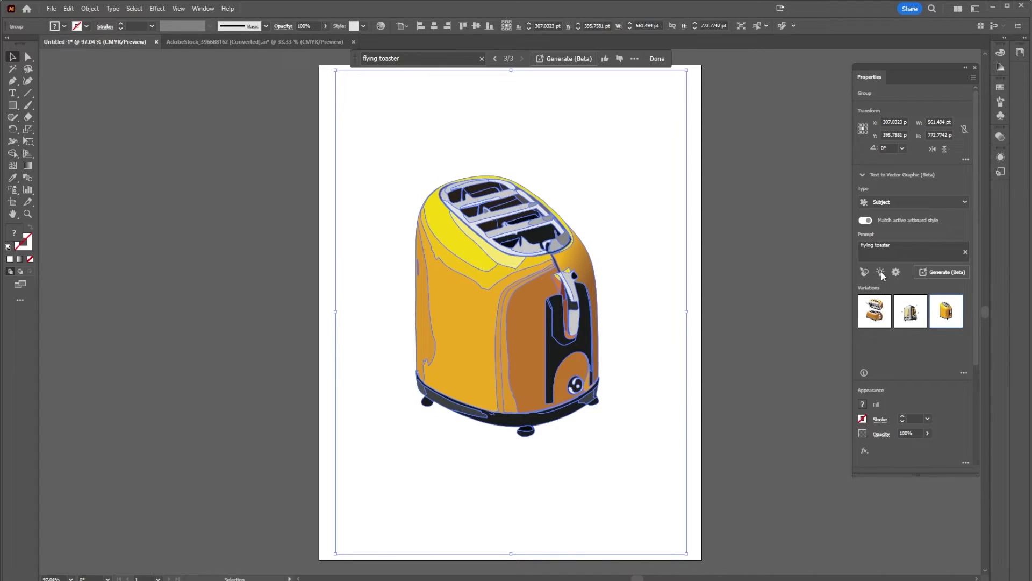
# - Replace the prompt with "toaster with wings" and generate new variations
pyautogui.moveTo(895, 248); pyautogui.dragTo(846, 245)
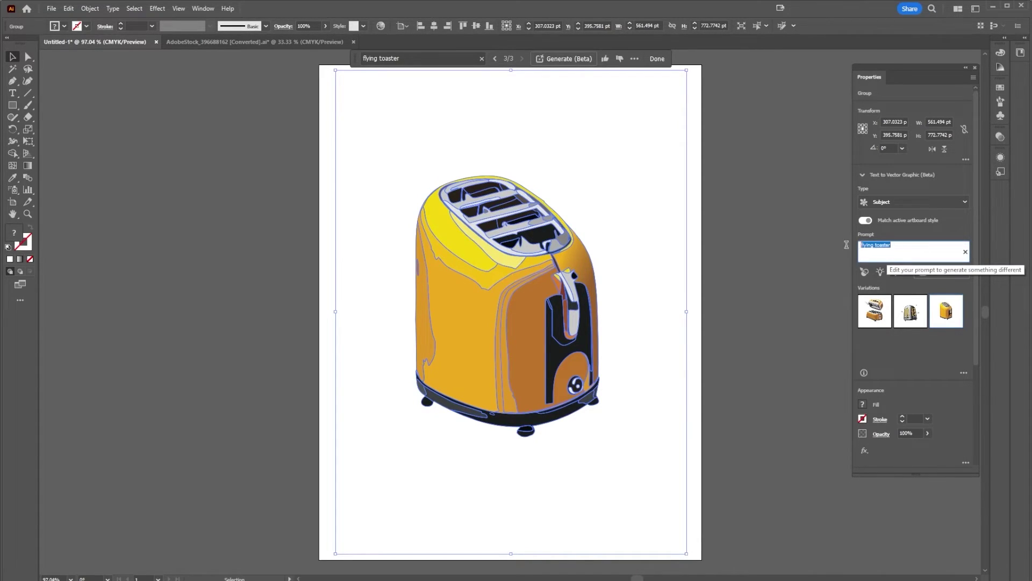
pyautogui.write('t')
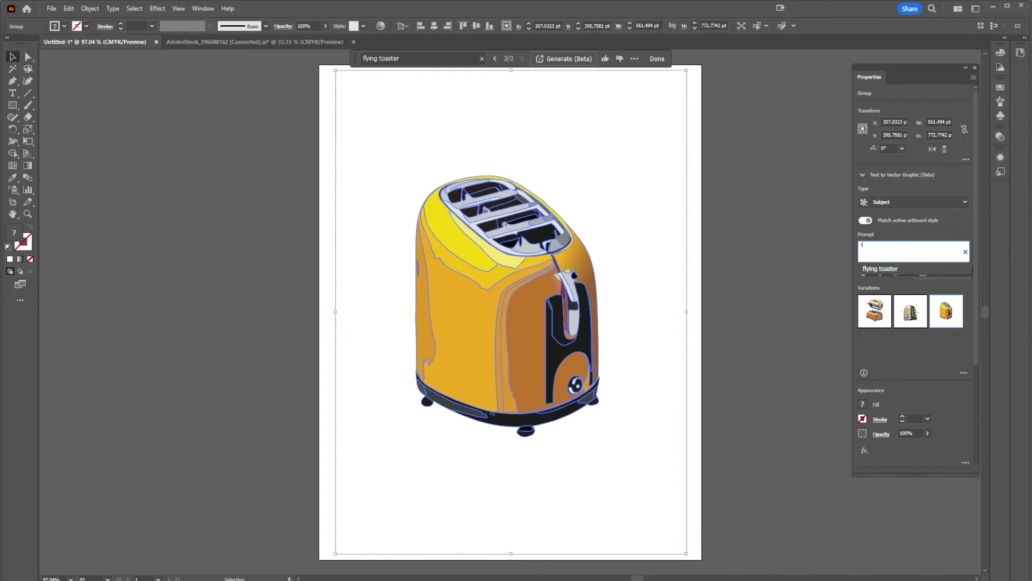
pyautogui.write('oaster with wings')
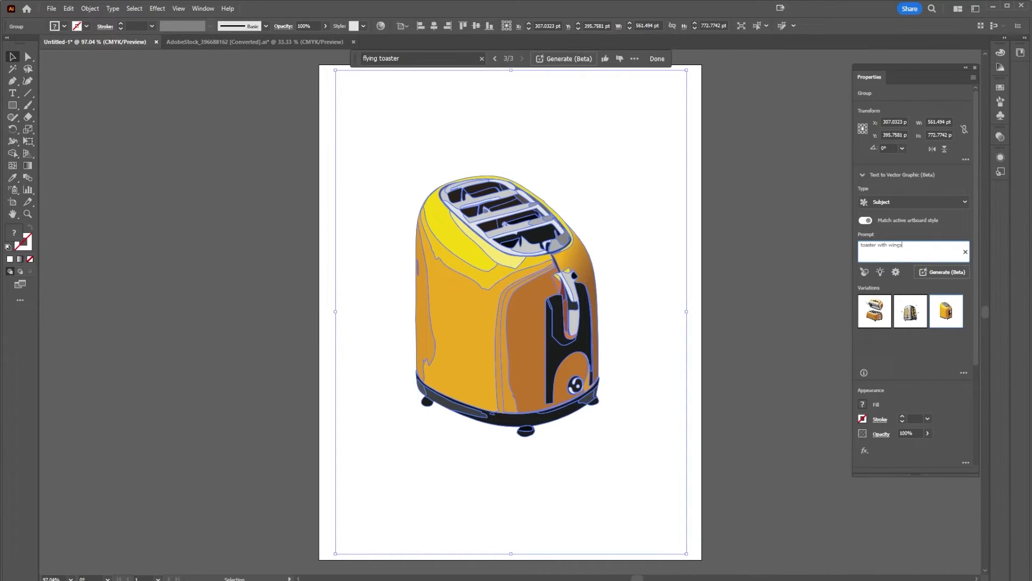
pyautogui.press('Return')
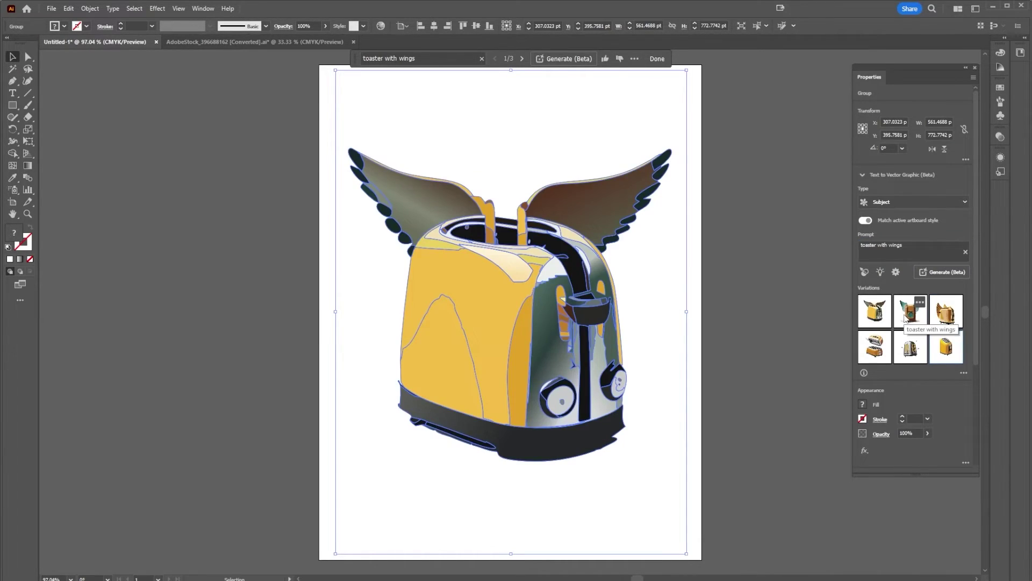
# - Compare the winged and flying toaster variations, apply the third "toaster with wings" variation, and deselect it
pyautogui.click(911, 310)
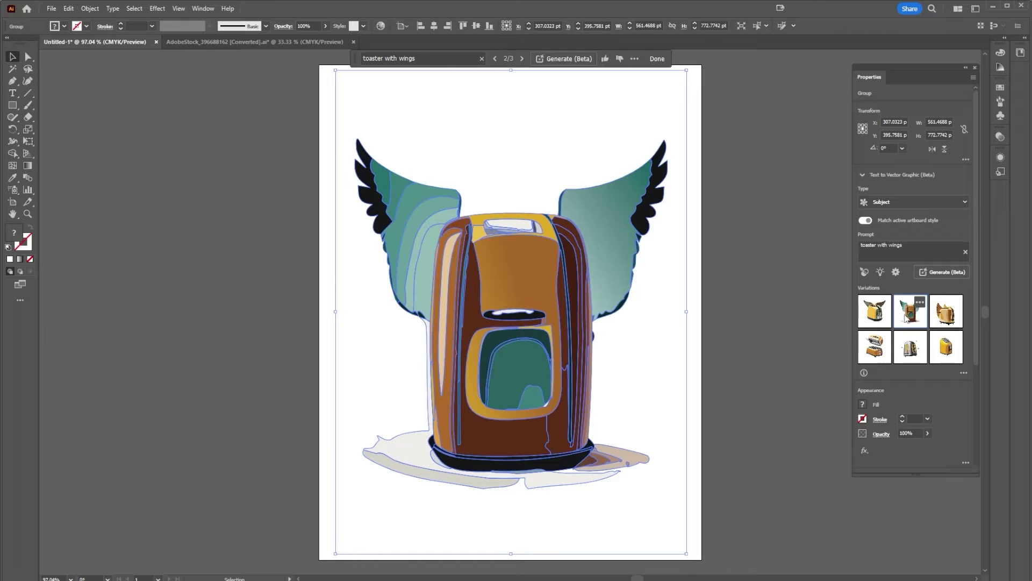
pyautogui.click(936, 320)
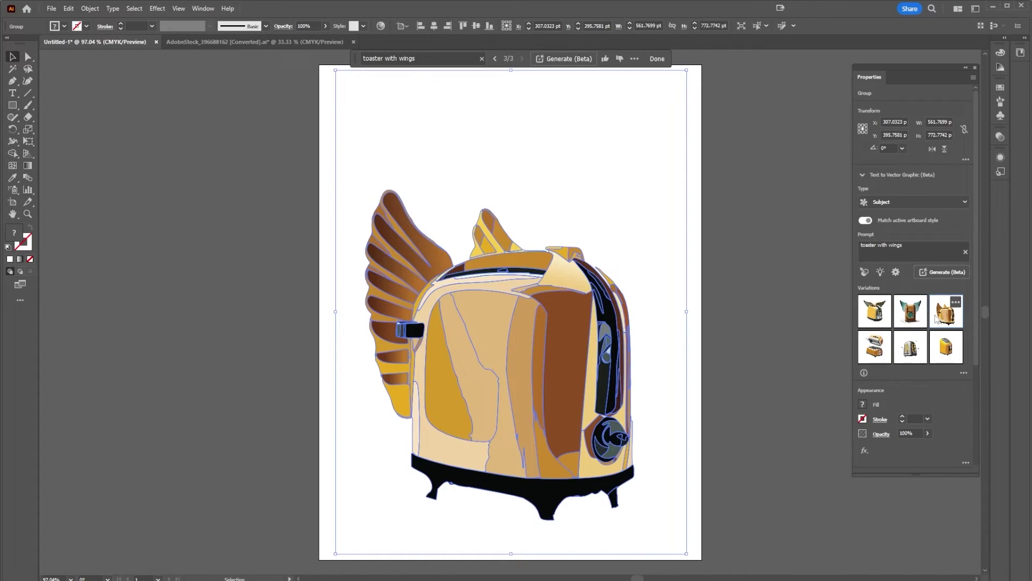
pyautogui.click(868, 344)
pyautogui.click(905, 347)
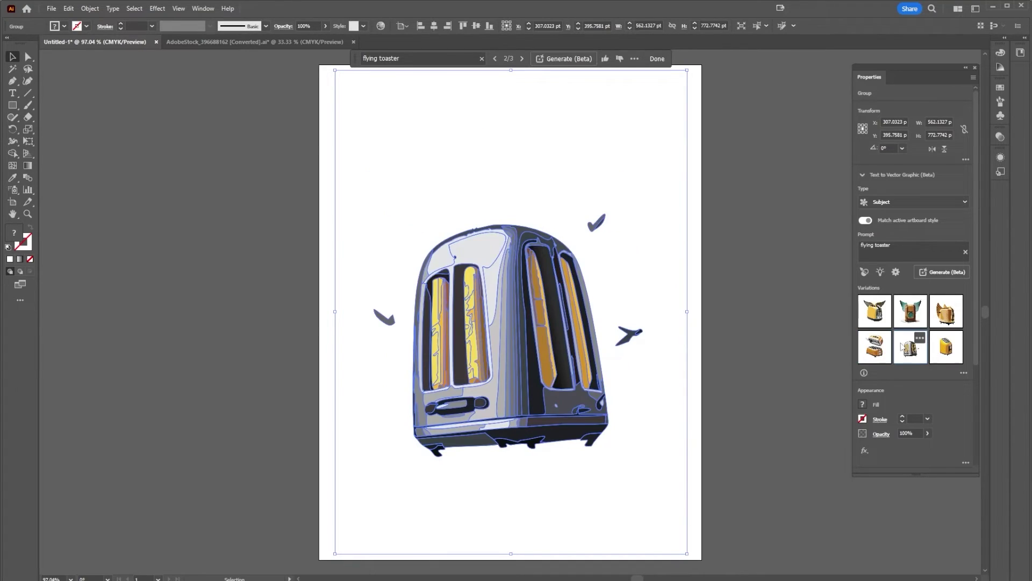
pyautogui.click(947, 340)
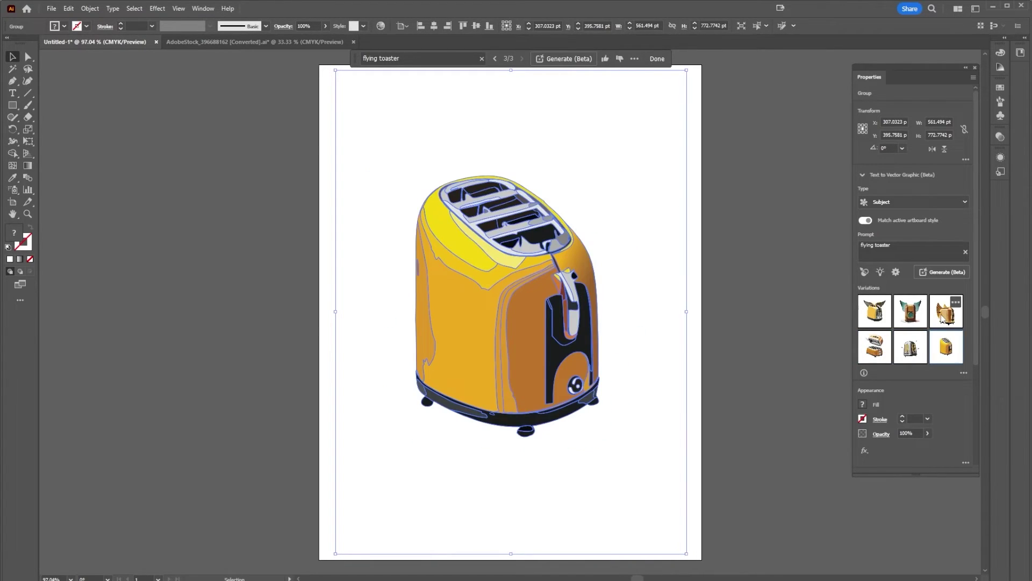
pyautogui.click(946, 312)
pyautogui.click(747, 308)
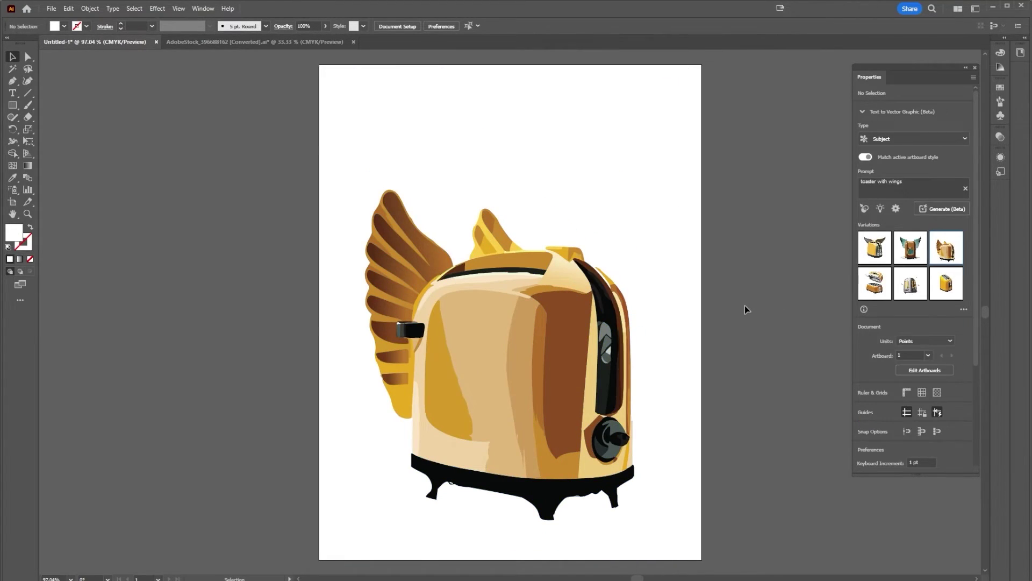
# - Regenerate the selected toaster graphic as a Scene using the same "toaster with wings" prompt
pyautogui.click(588, 249)
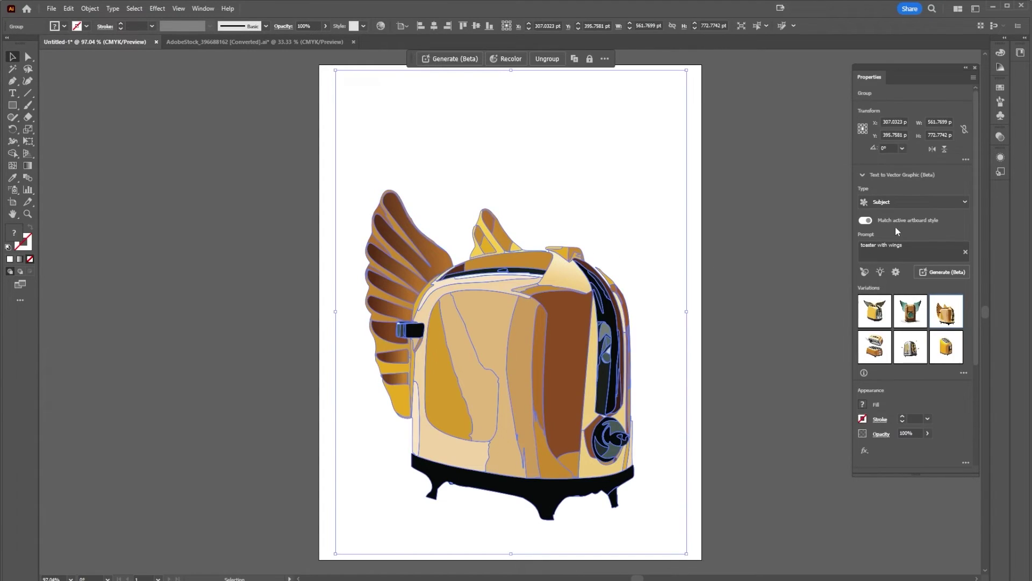
pyautogui.click(898, 206)
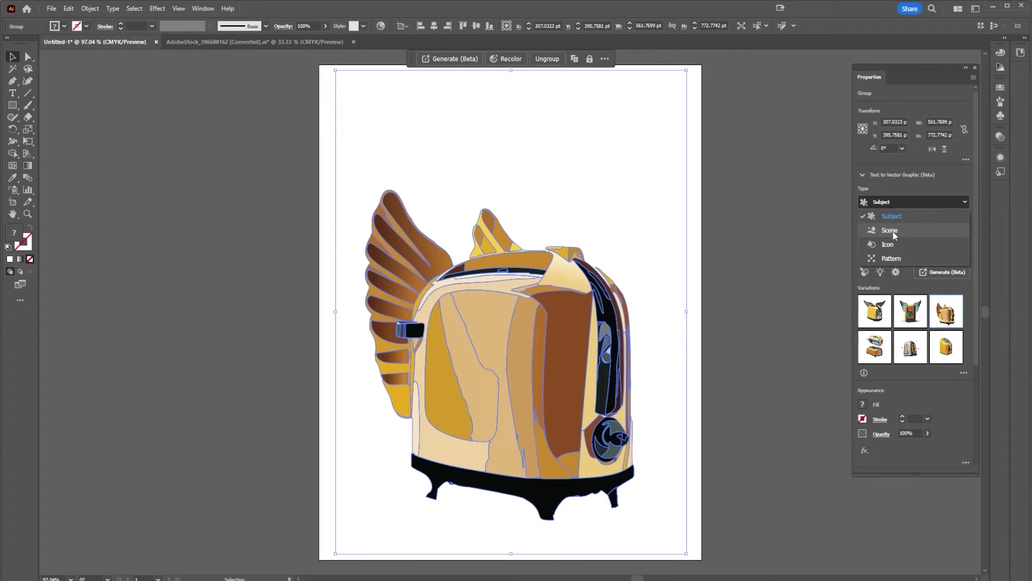
pyautogui.click(893, 232)
pyautogui.click(946, 271)
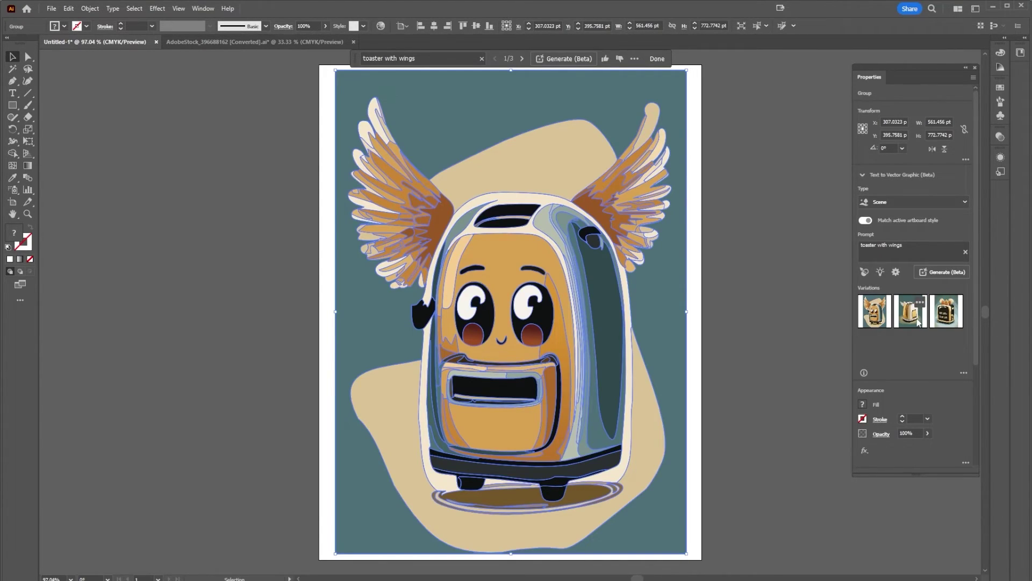
# - Preview the second Scene variation of "toaster with wings", apply the third one, and deselect the artwork
pyautogui.click(920, 322)
pyautogui.click(953, 325)
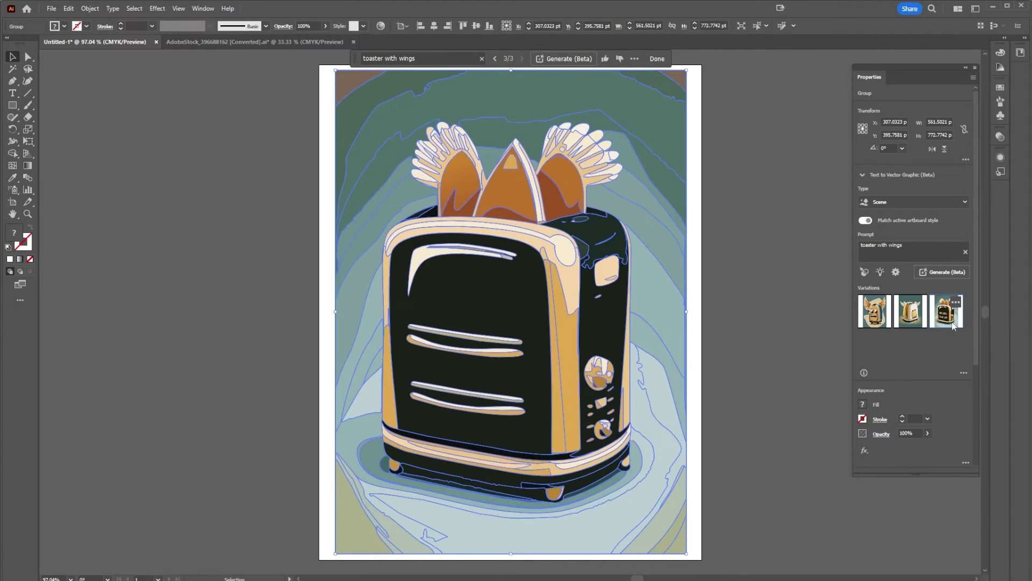
pyautogui.click(775, 304)
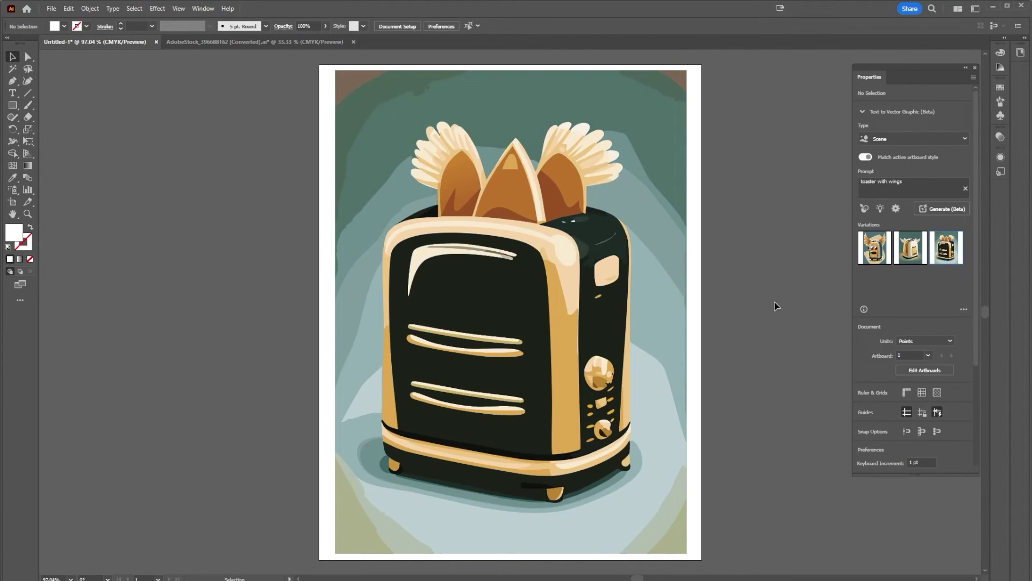
# - Regenerate the toaster graphic as an Icon with the "toaster with wings" prompt, compare the second variation, and apply the first
pyautogui.click(668, 311)
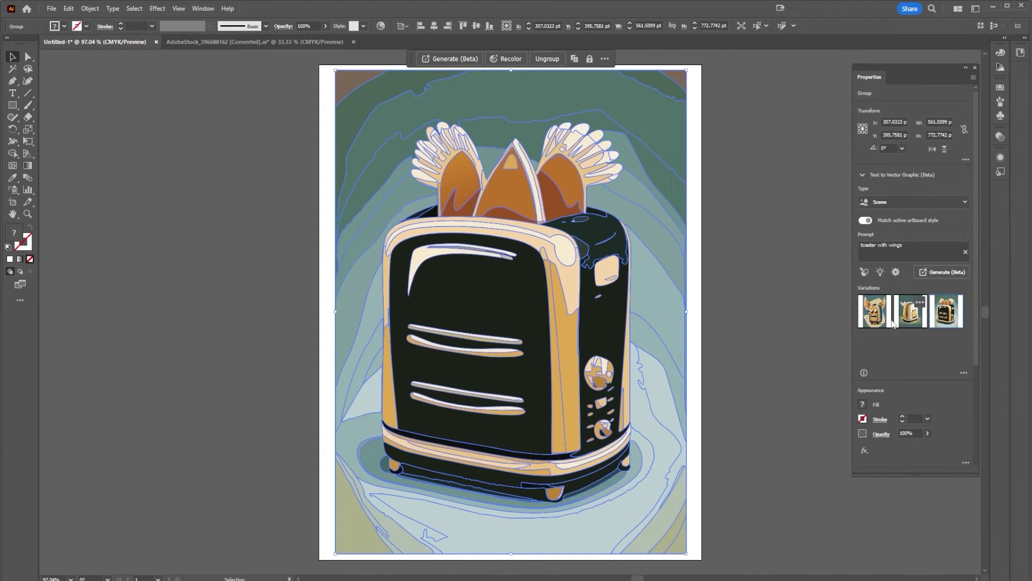
pyautogui.click(940, 206)
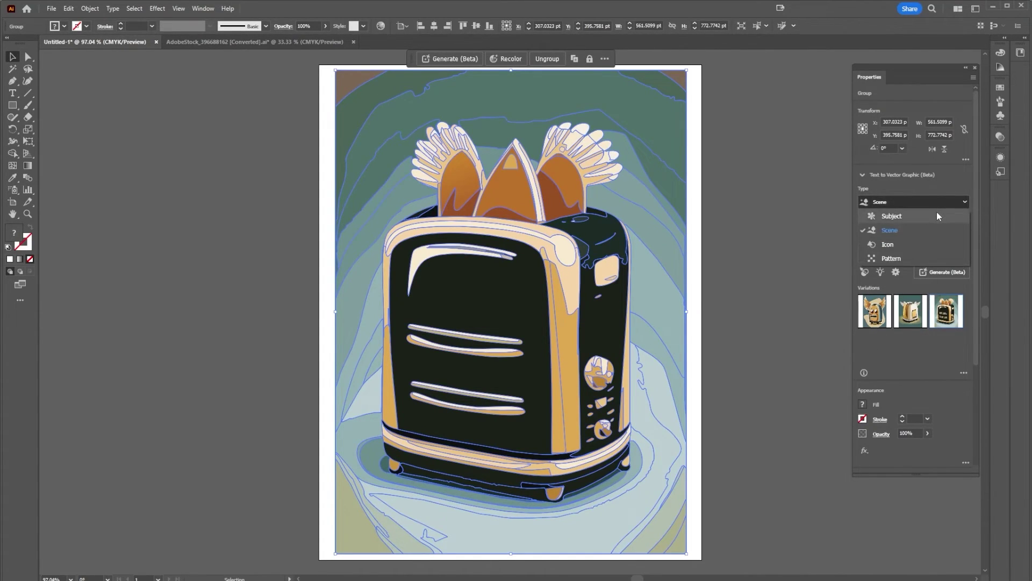
pyautogui.click(936, 218)
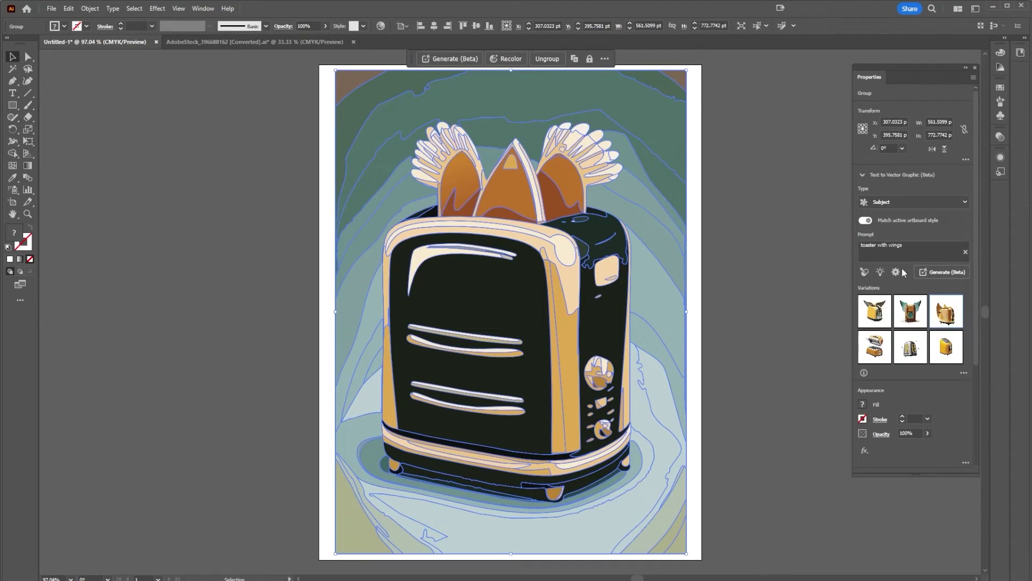
pyautogui.click(913, 206)
pyautogui.click(909, 246)
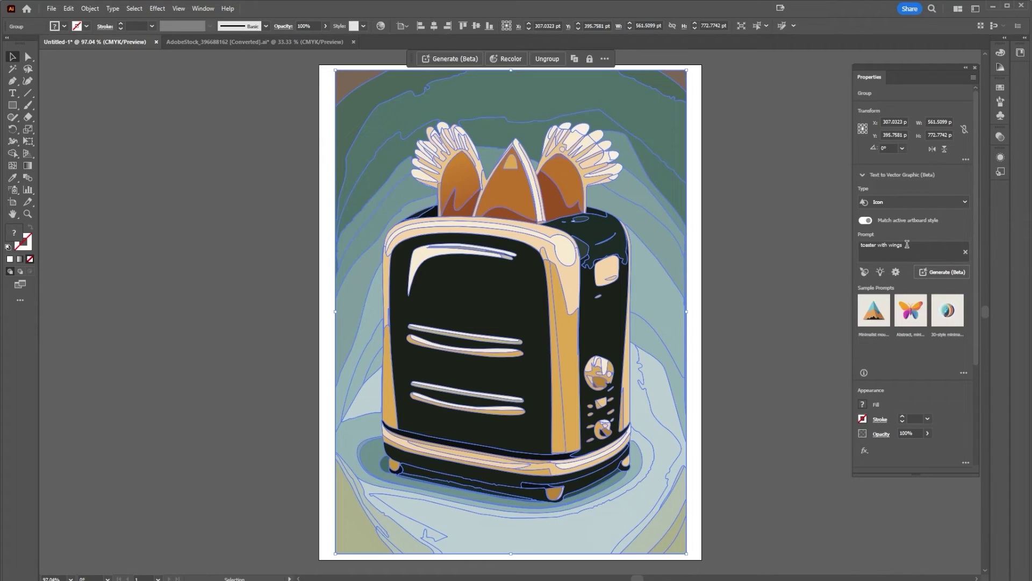
pyautogui.click(939, 272)
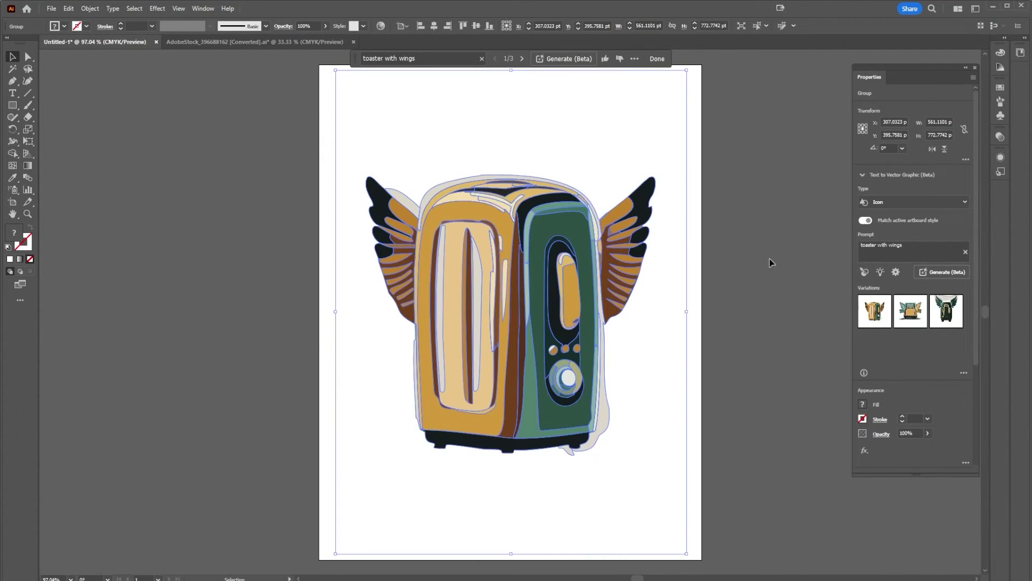
pyautogui.click(914, 308)
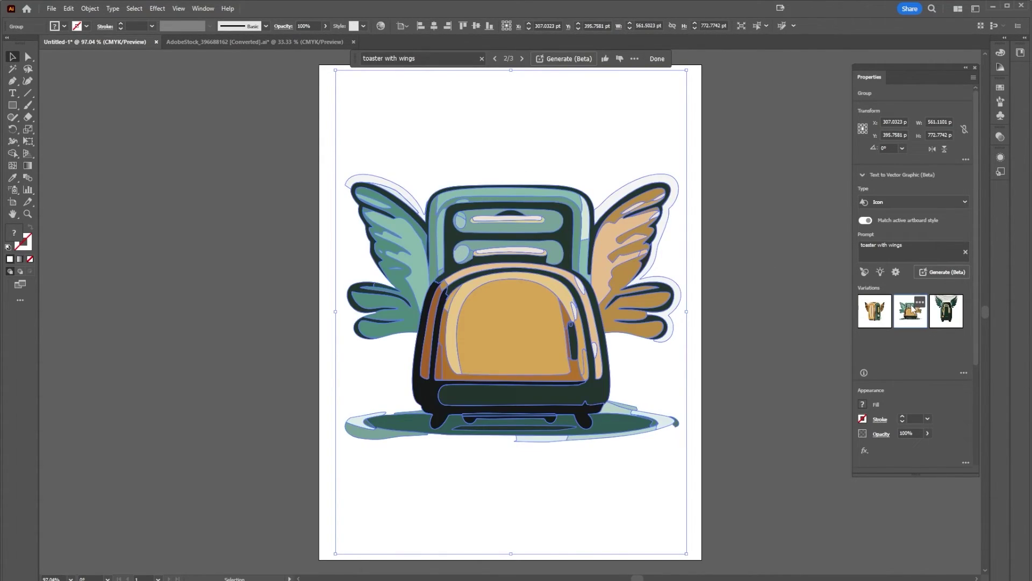
pyautogui.click(878, 313)
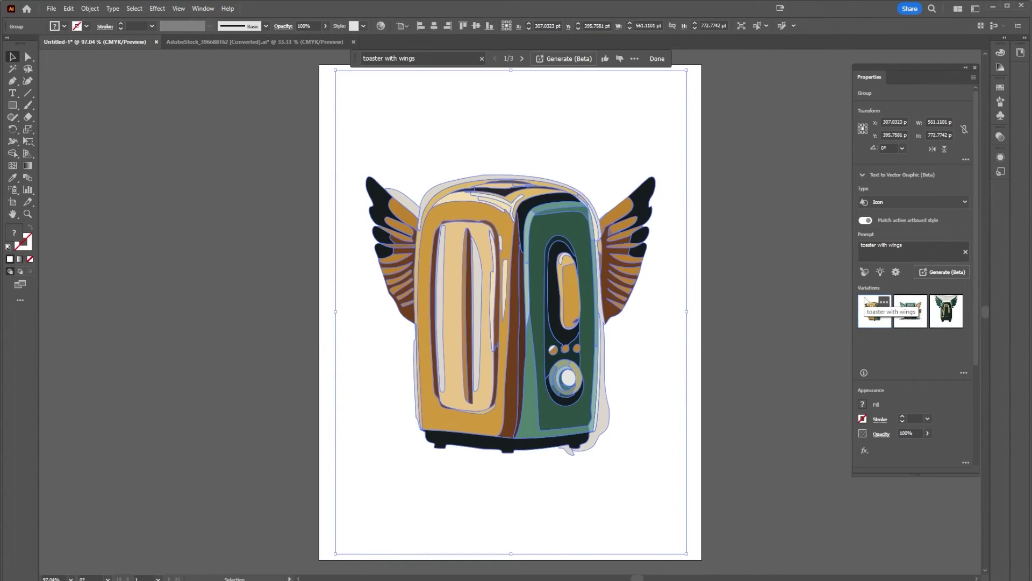
# - Switch the generation type to Pattern and generate "toaster with wings" patterns for the selected toaster icon
pyautogui.click(899, 204)
pyautogui.click(897, 230)
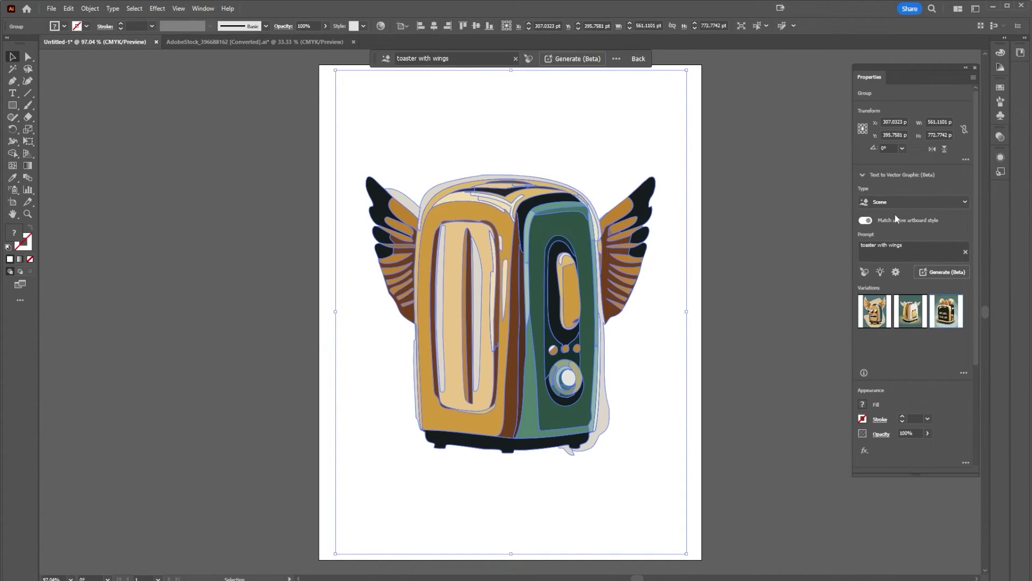
pyautogui.click(891, 202)
pyautogui.click(895, 216)
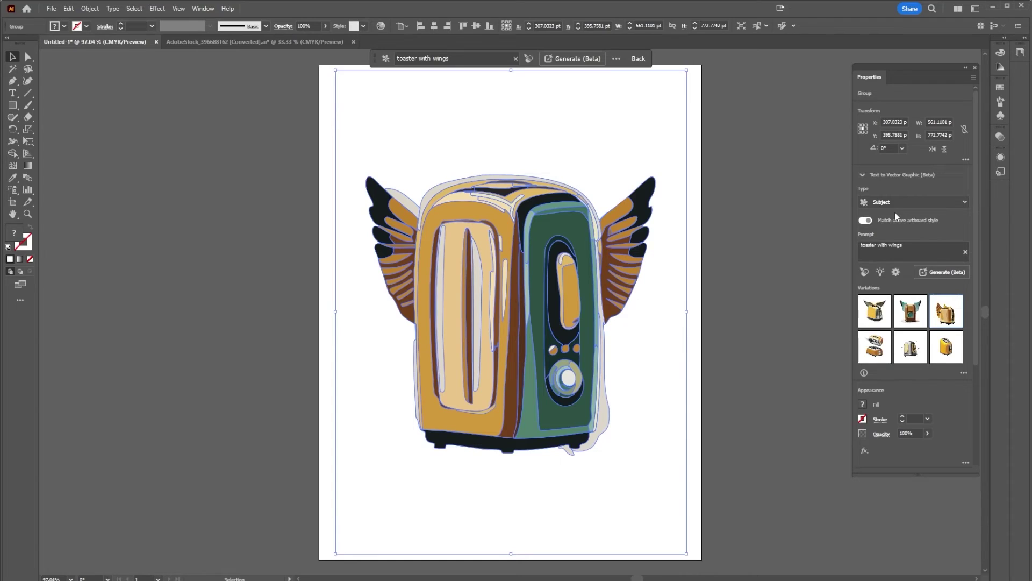
pyautogui.click(891, 206)
pyautogui.click(914, 202)
pyautogui.click(882, 267)
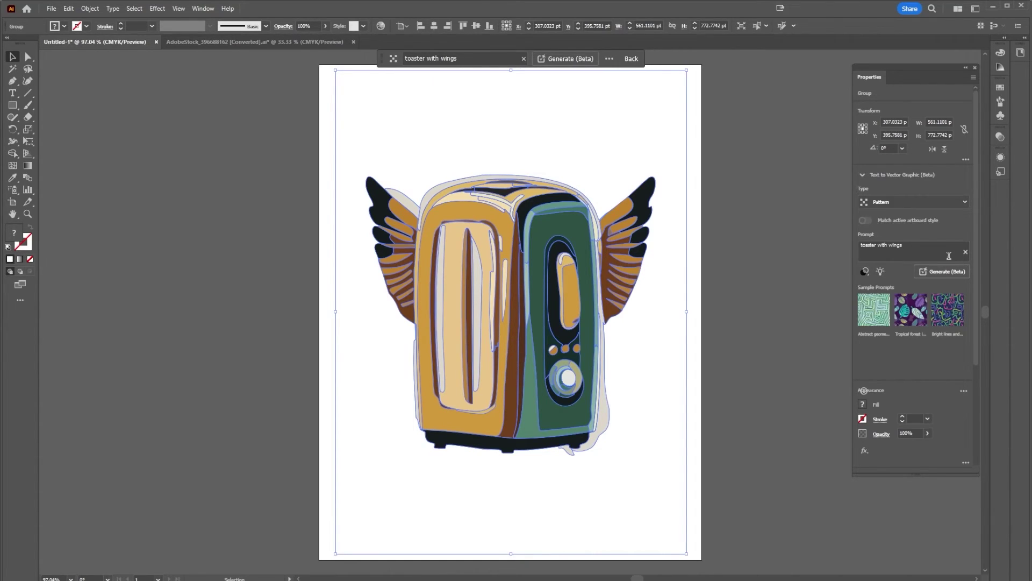
pyautogui.click(948, 271)
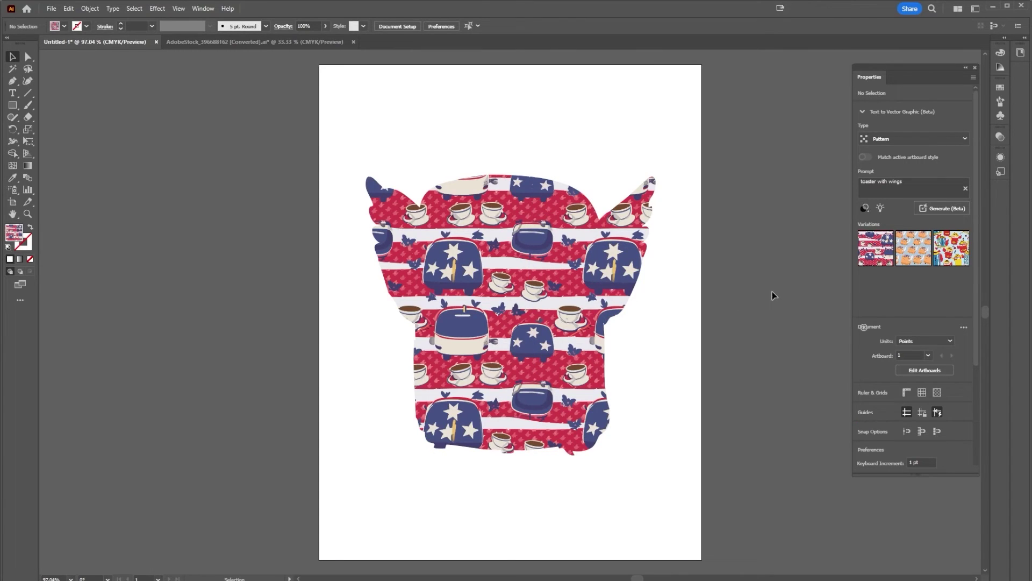
# - Fill the toaster shape with the second "toaster with wings" pattern variation and deselect it
pyautogui.click(570, 307)
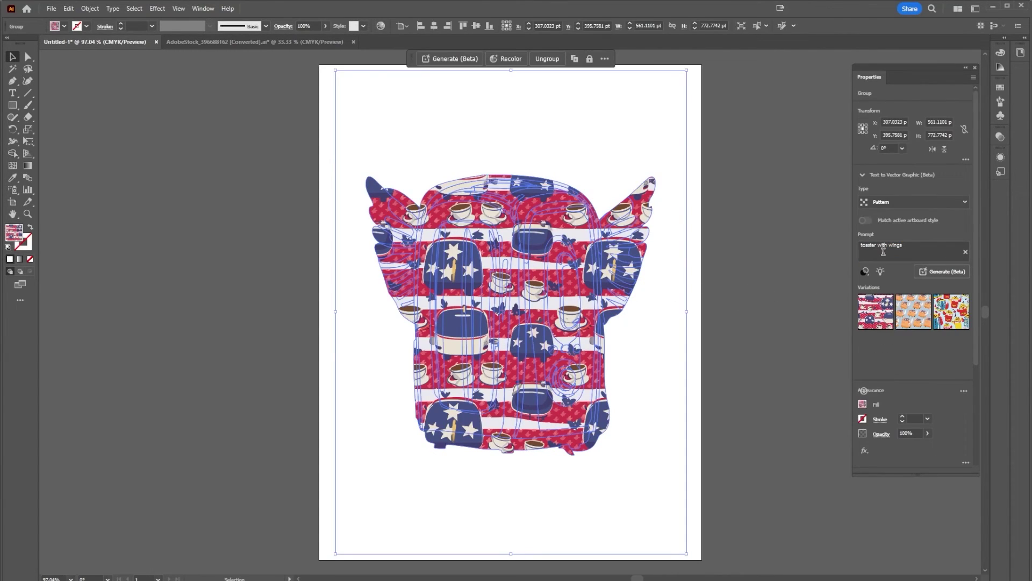
pyautogui.click(920, 299)
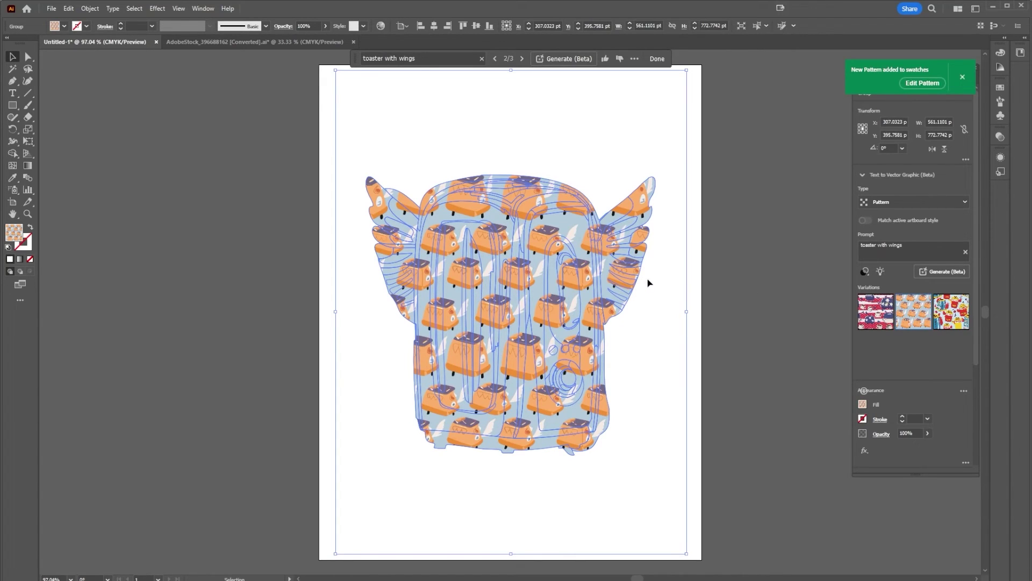
pyautogui.click(790, 288)
# - Move the patterned toaster shape off the artboard's right side and draw a rectangle about 587 × 760 pt covering the artboard
pyautogui.moveTo(377, 215); pyautogui.dragTo(747, 194)
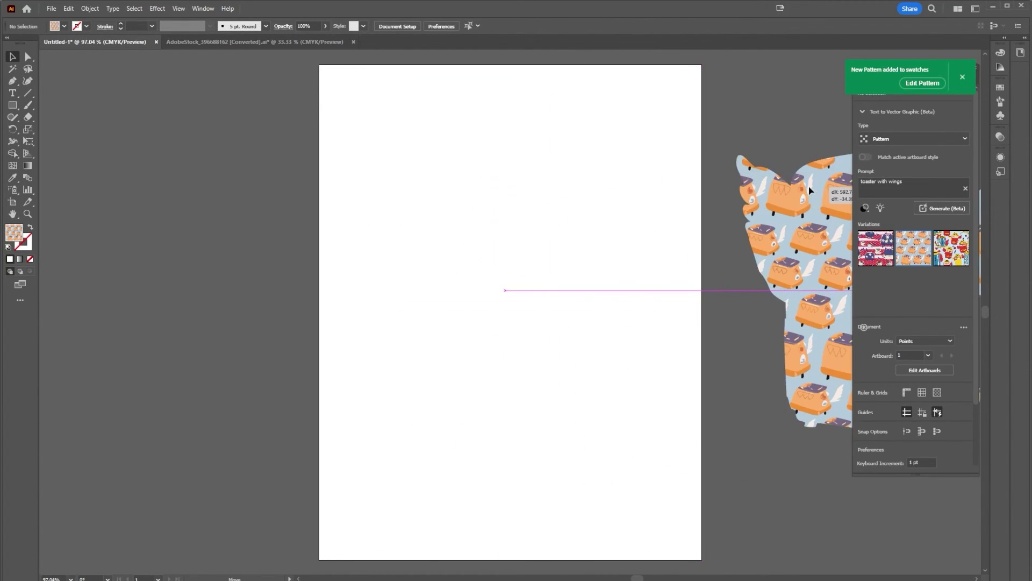
pyautogui.click(12, 105)
pyautogui.moveTo(324, 70); pyautogui.dragTo(693, 546)
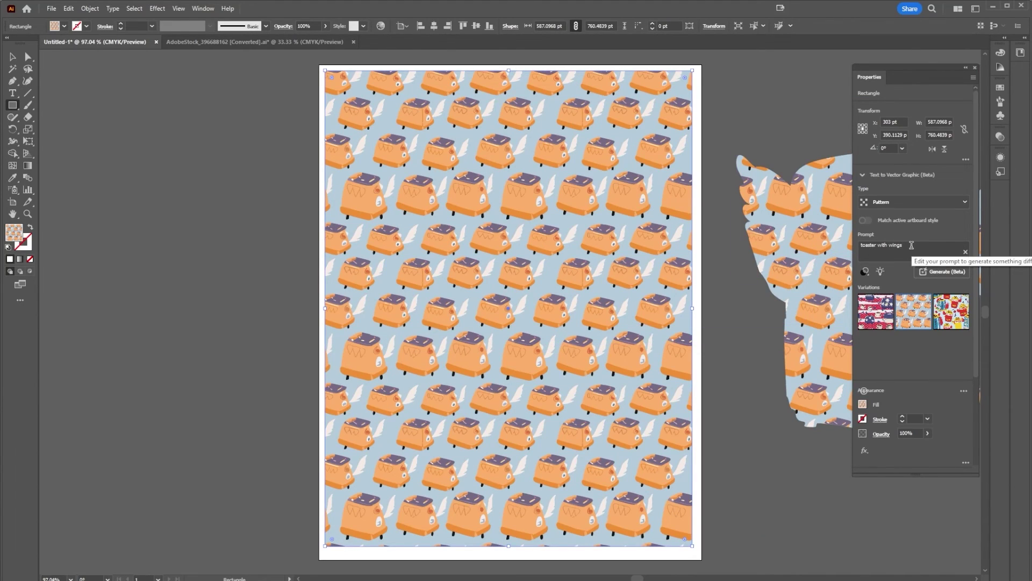
# - Generate rectangle patterns from "toaster with wings flying on a black background over mountains", preview the second variation, and apply the third
pyautogui.click(911, 245)
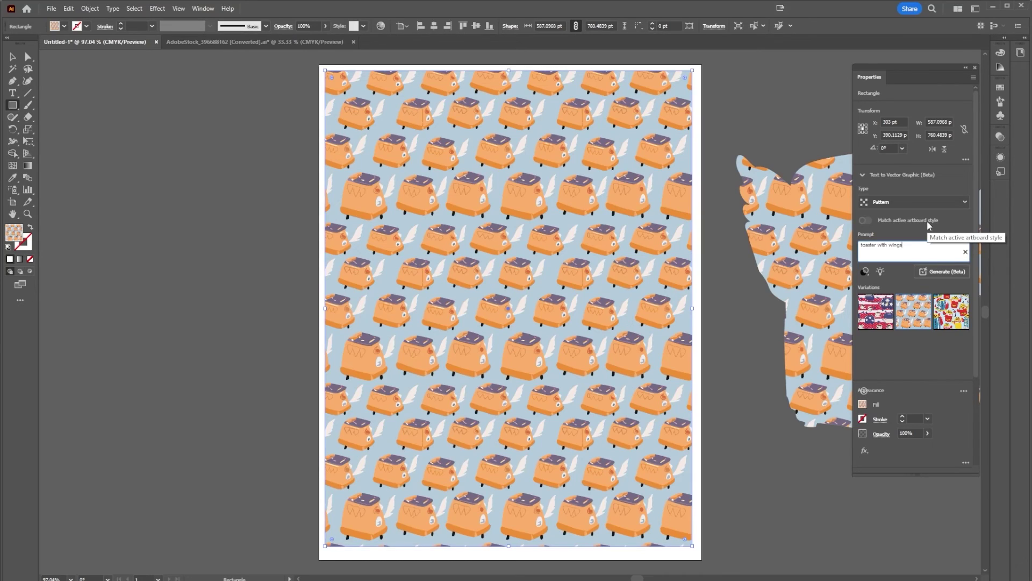
pyautogui.write('flying on a blac')
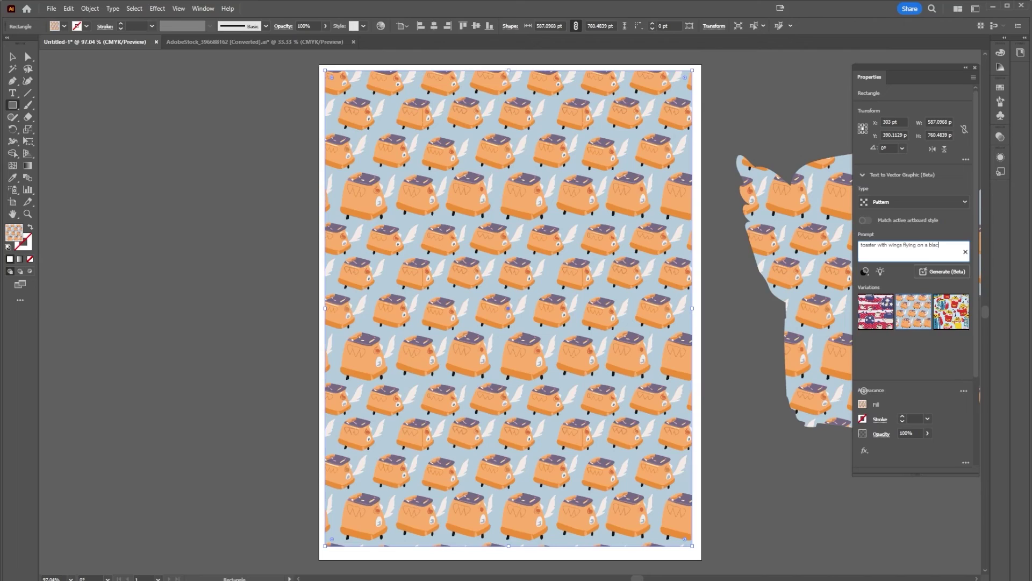
pyautogui.write('k background over mountains')
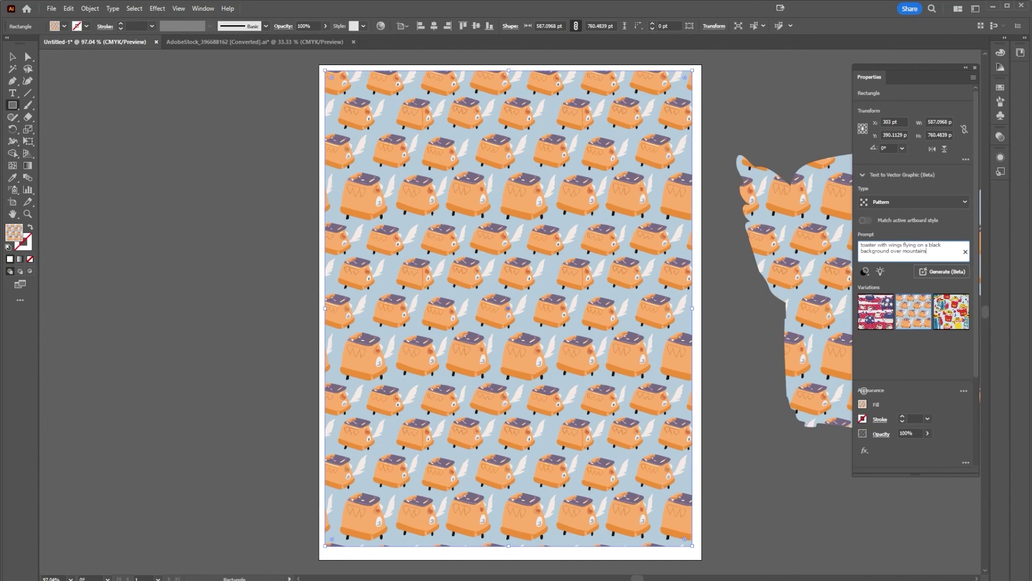
pyautogui.click(943, 271)
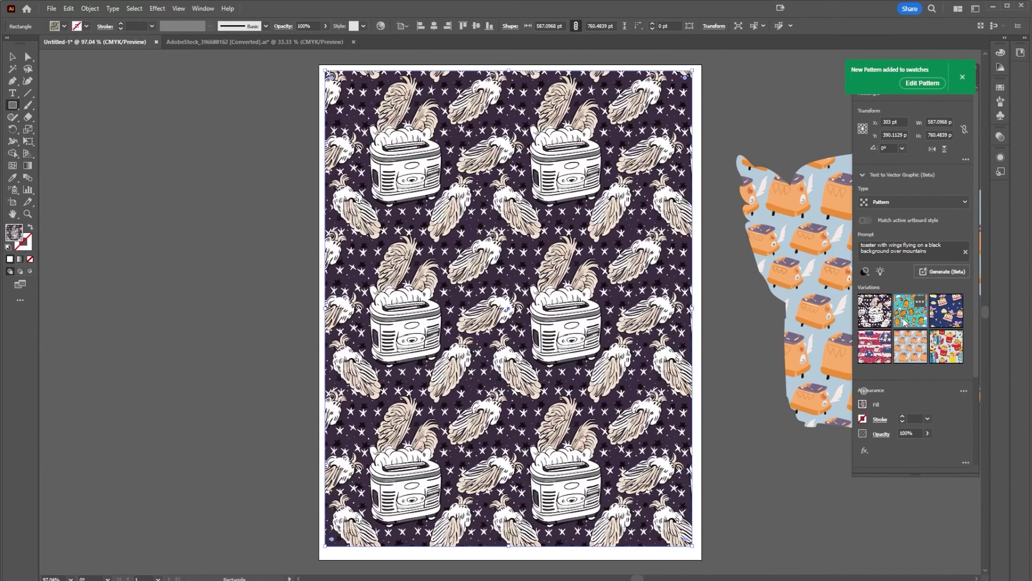
pyautogui.click(905, 322)
pyautogui.click(957, 319)
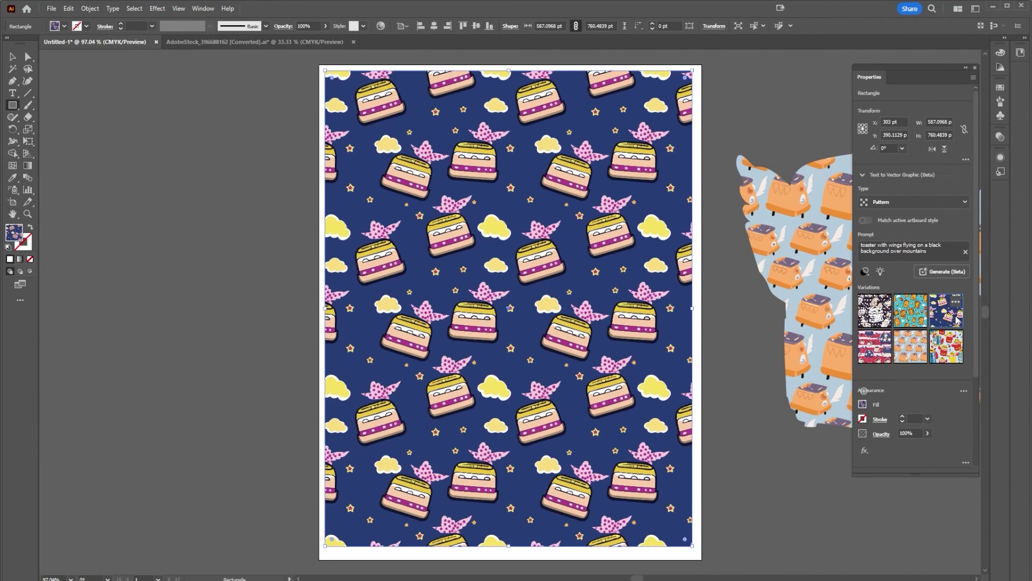